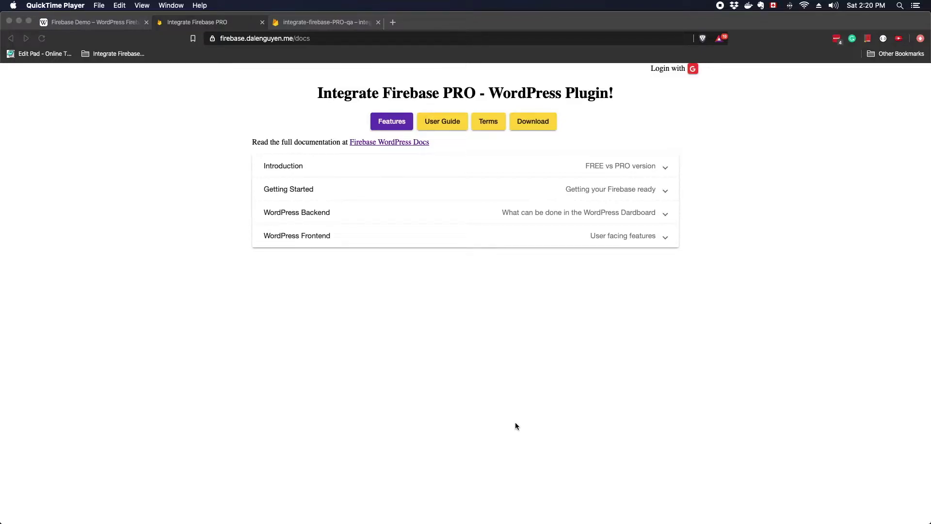
Open the full Firebase WordPress documentation from the Integrate Firebase PRO site in a new tab
click(515, 423)
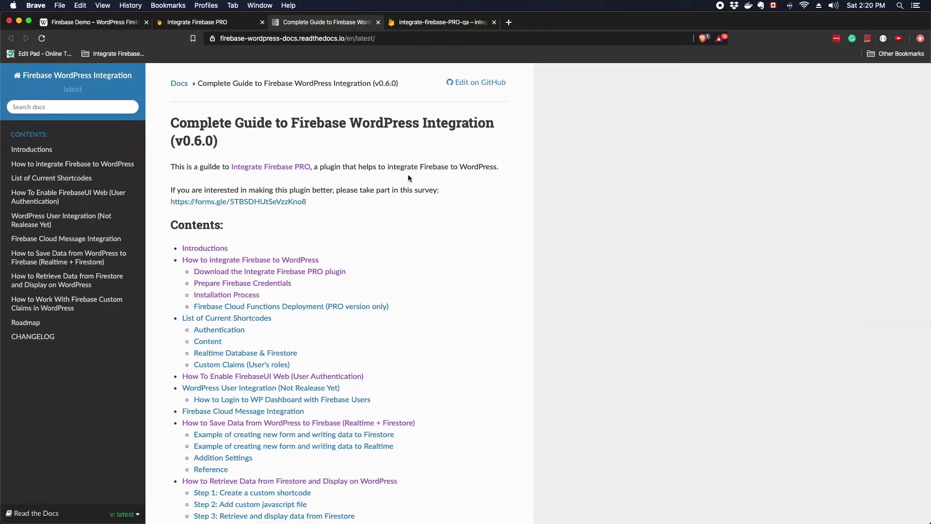
Scroll through the Read the Docs guide's Contents and CHANGELOG, then return to the Integrate Firebase PRO tab
scroll(408, 175, down, 5)
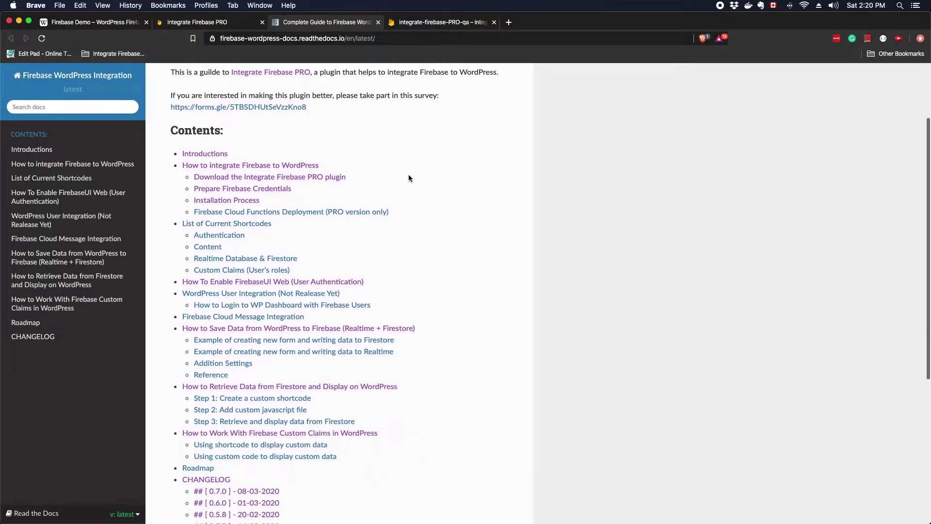
scroll(409, 178, down, 2)
scroll(407, 180, up, 2)
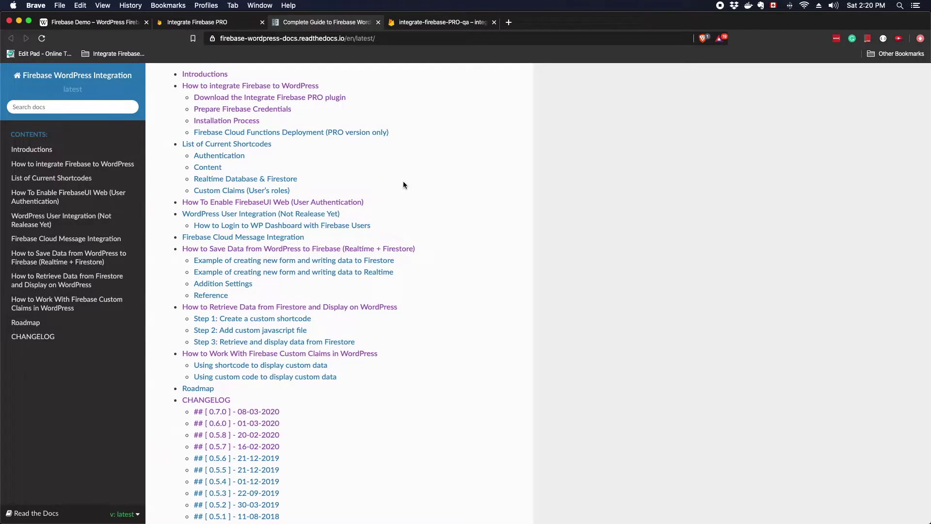
key(ctrl+shift+Tab)
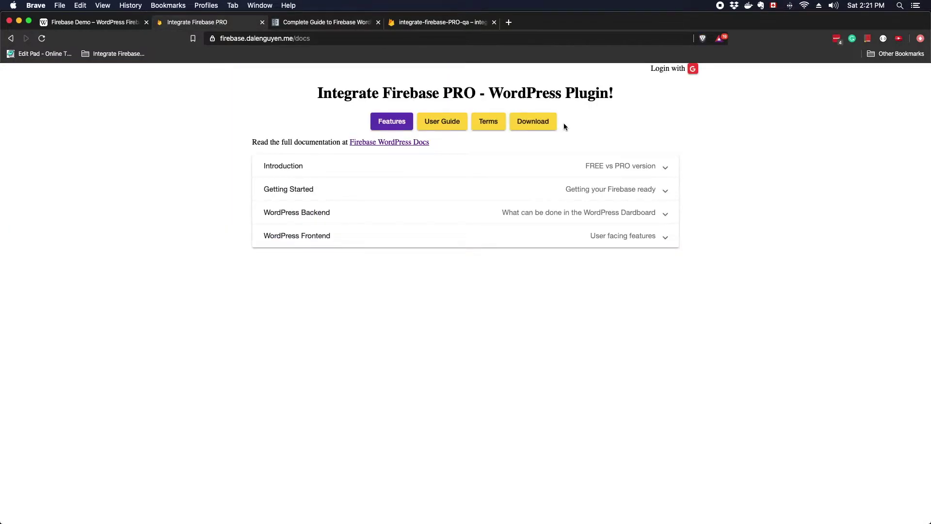
Go to the plugin Download page and sign in with Google to reveal the download link
click(535, 127)
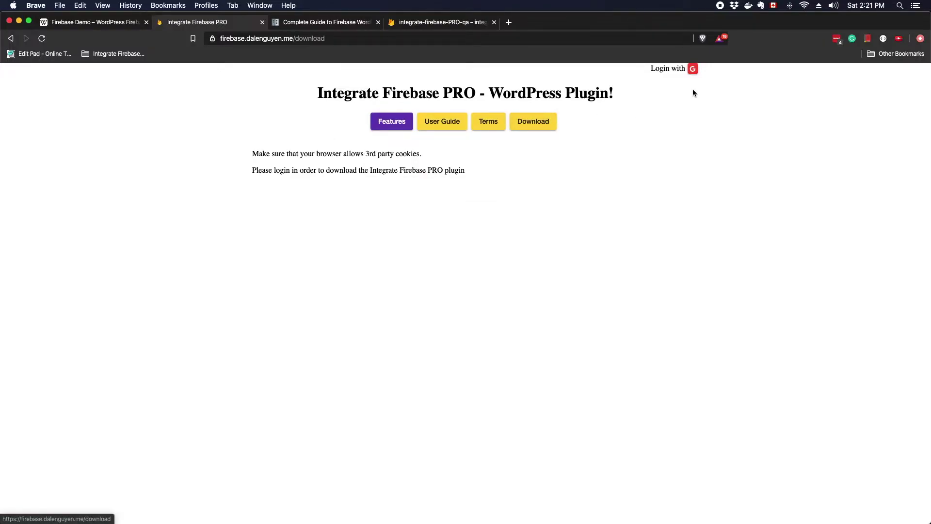
click(693, 69)
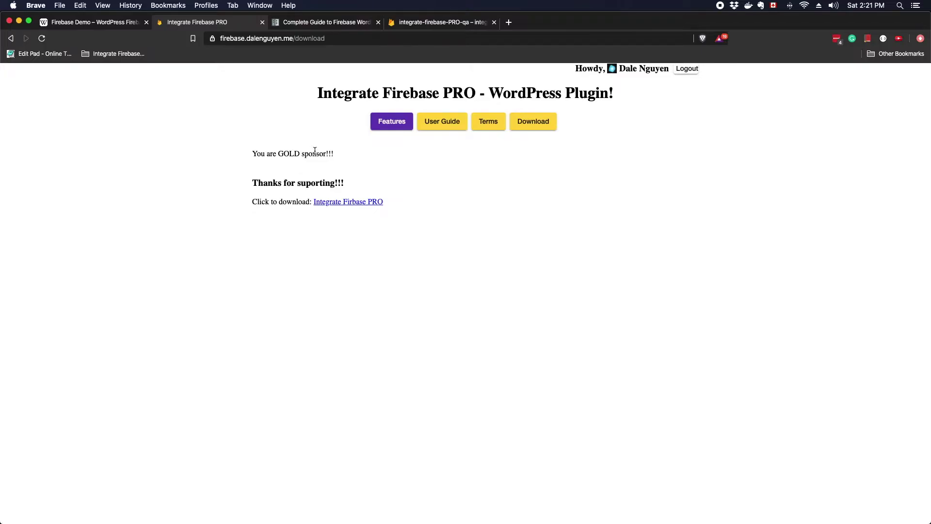
In Finder, open the integrate-firebase-PRO-latest plugin folder
click(78, 22)
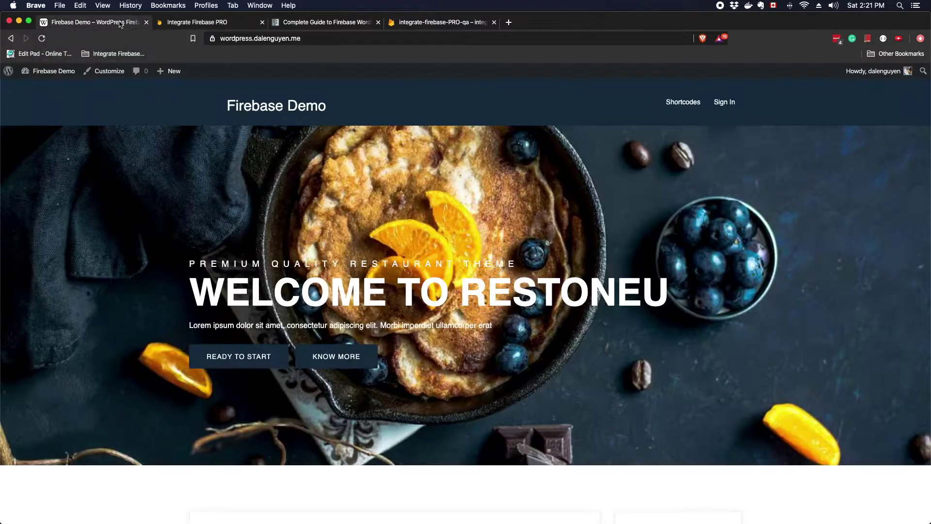
key(super+Tab)
key(super+Tab)
key(super+Tab)
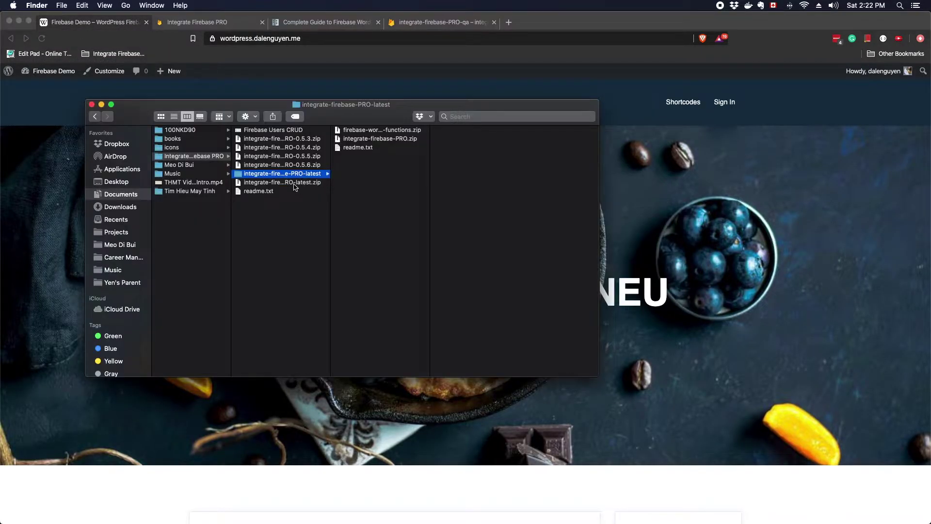
click(295, 183)
key(Up)
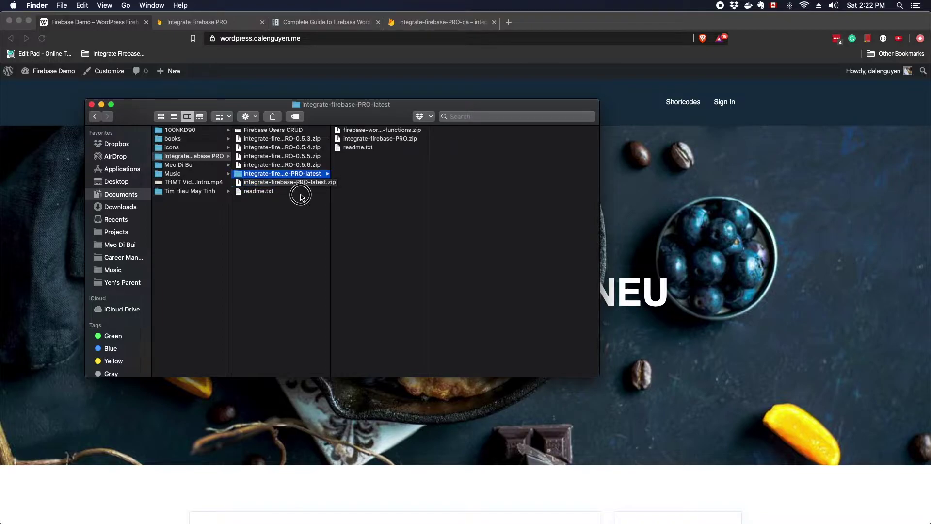
click(301, 191)
click(299, 174)
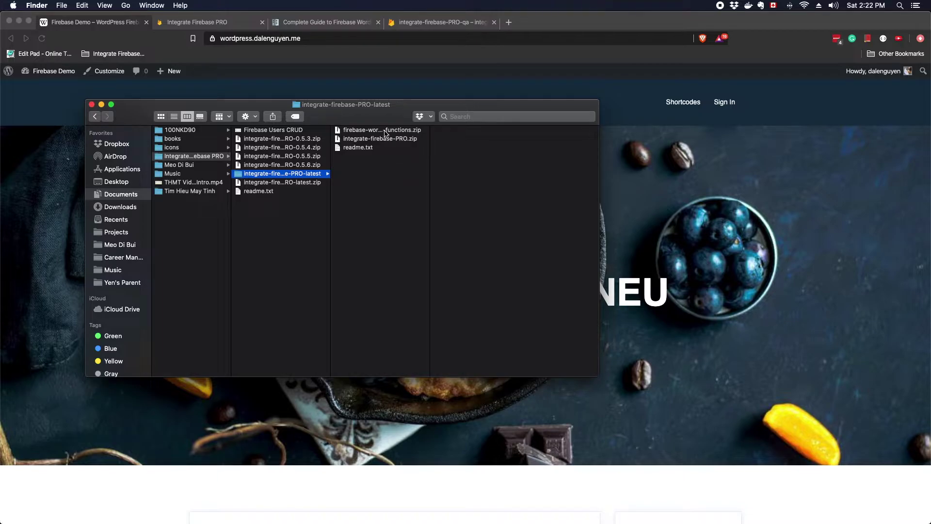
Preview readme.txt, select integrate-firebase-PRO.zip and widen its column to show full file names
drag(386, 133, 361, 156)
click(366, 150)
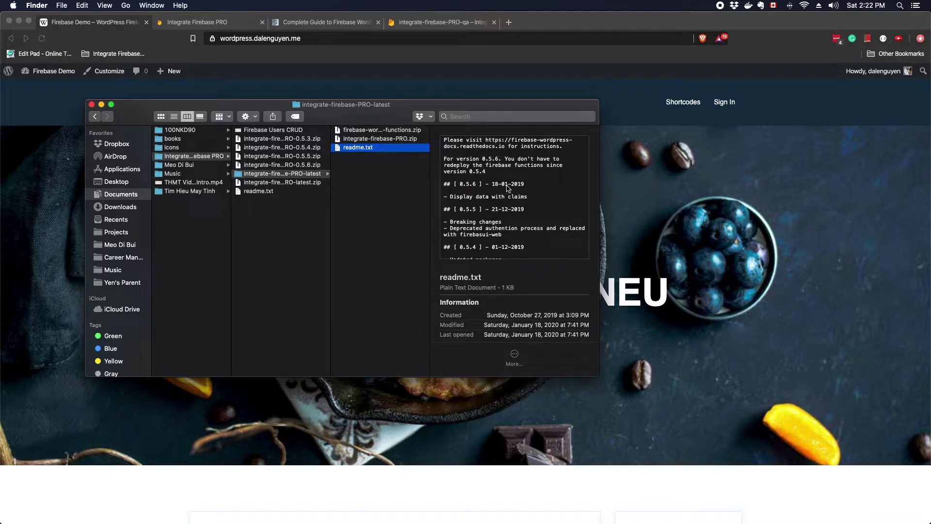
click(392, 140)
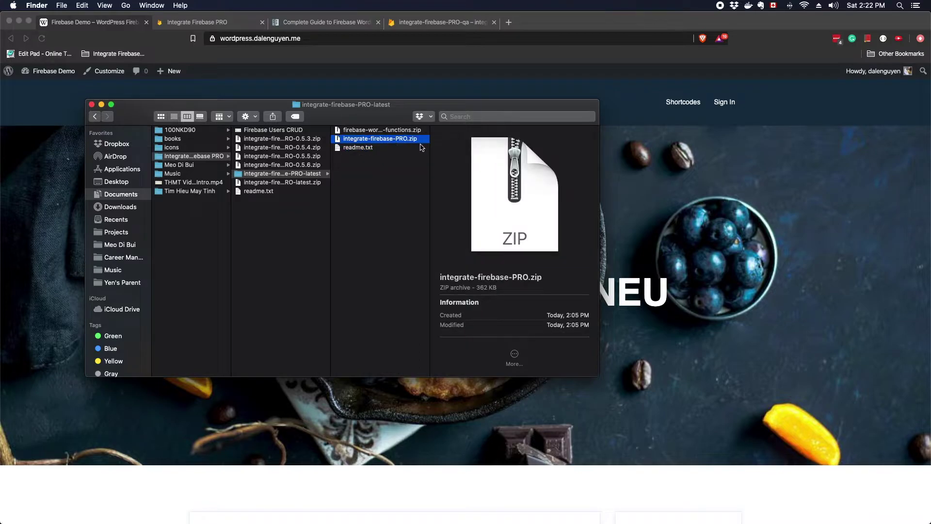
drag(429, 153, 494, 154)
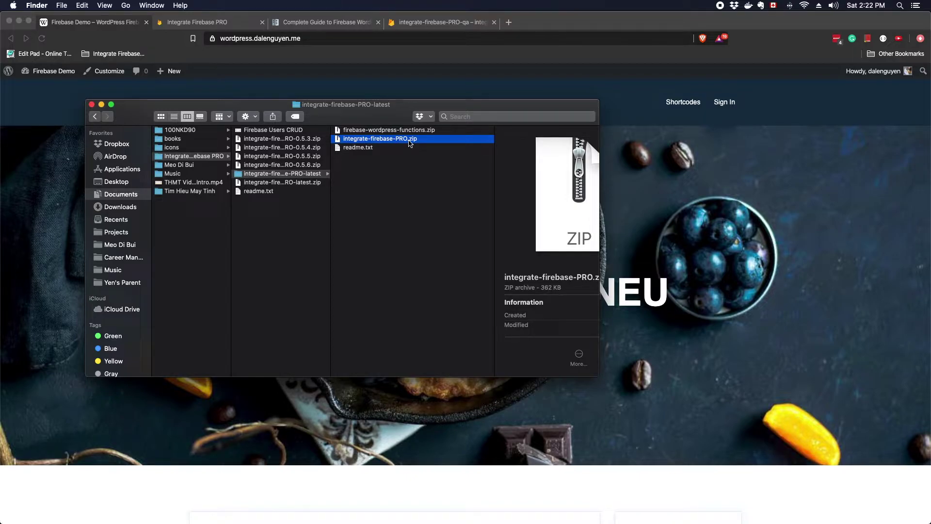
scroll(402, 143, right, 1)
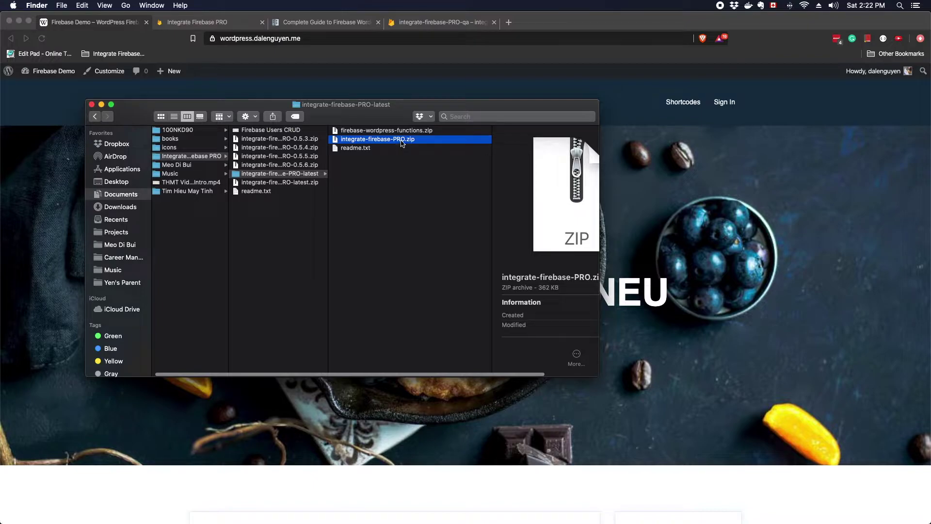
scroll(402, 143, left, 1)
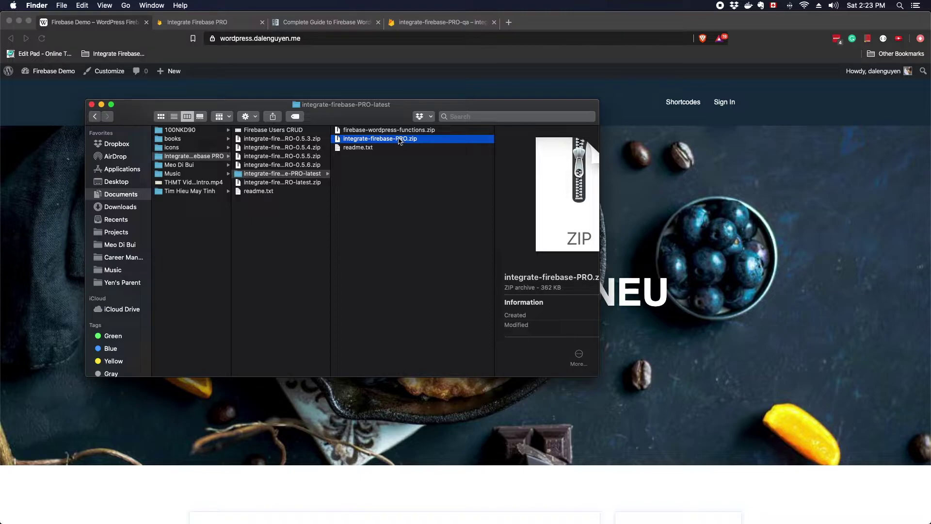
click(99, 20)
Go to Plugins > Add New in the WordPress dashboard
mouse_move(44, 71)
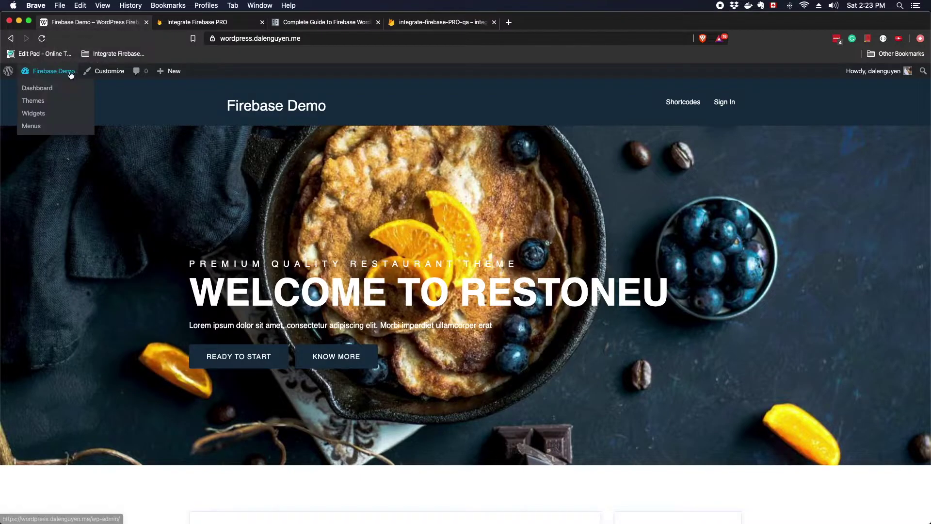
click(46, 90)
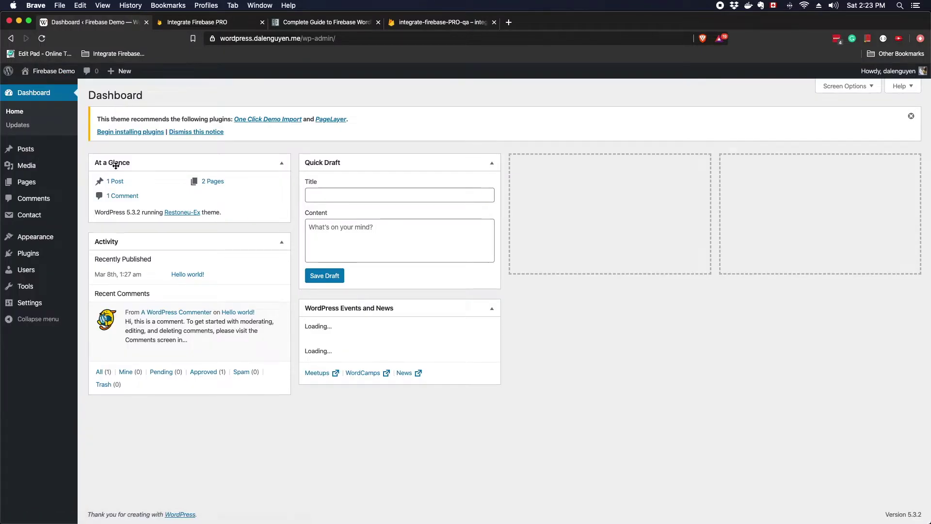
mouse_move(43, 256)
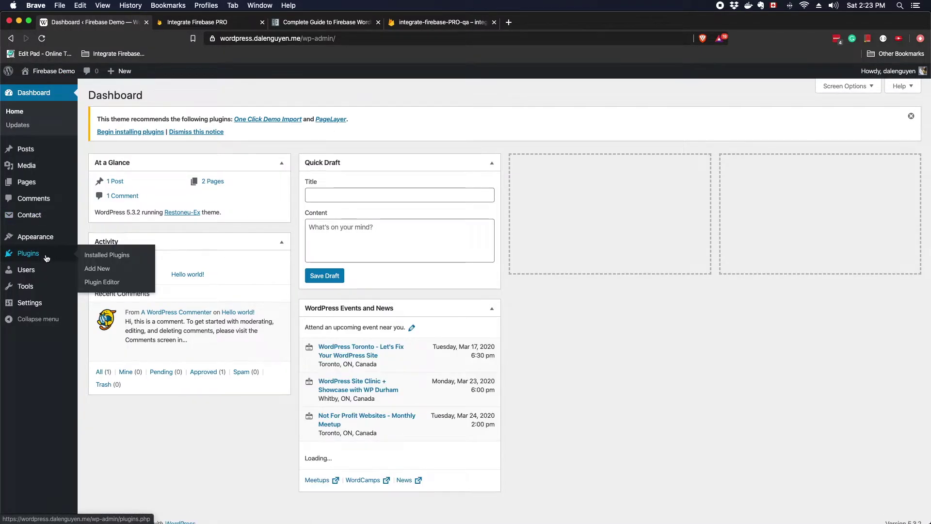
click(109, 270)
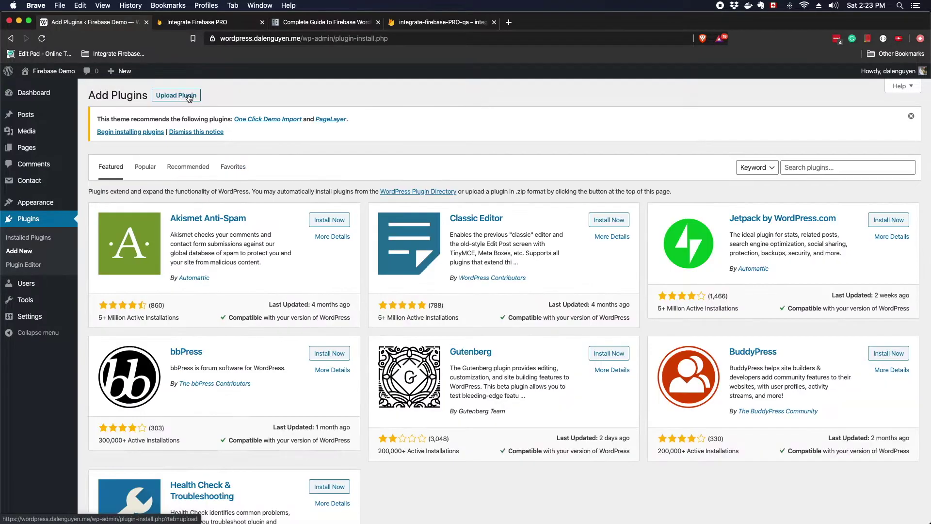
Upload and install integrate-firebase-PRO.zip, then activate the plugin
click(189, 100)
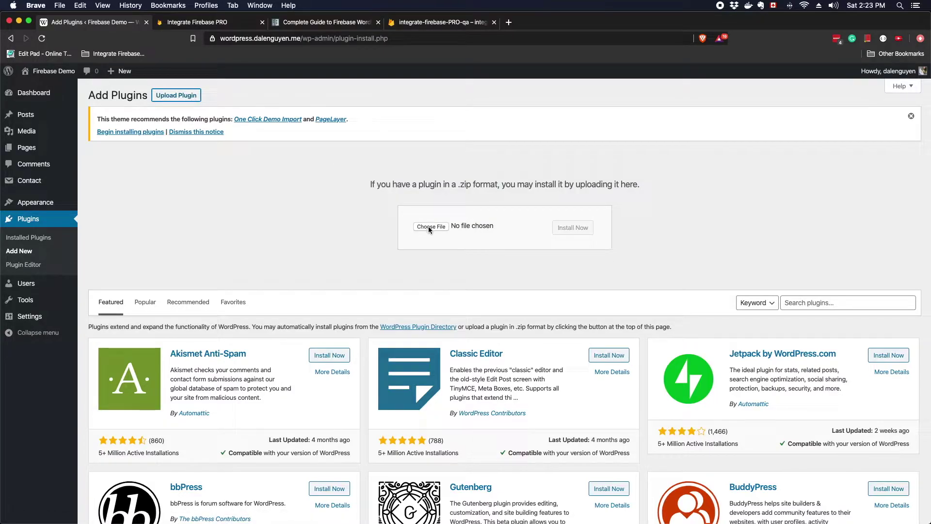
click(444, 227)
click(445, 80)
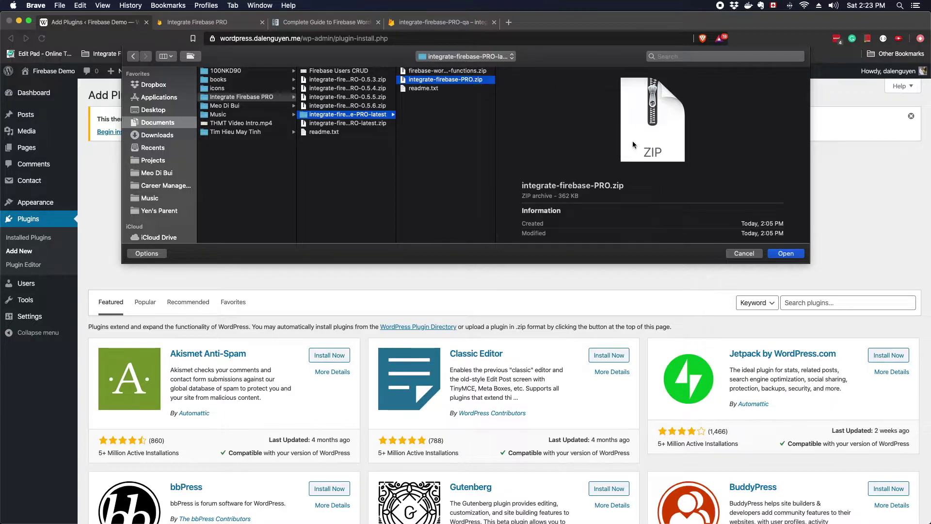
click(787, 254)
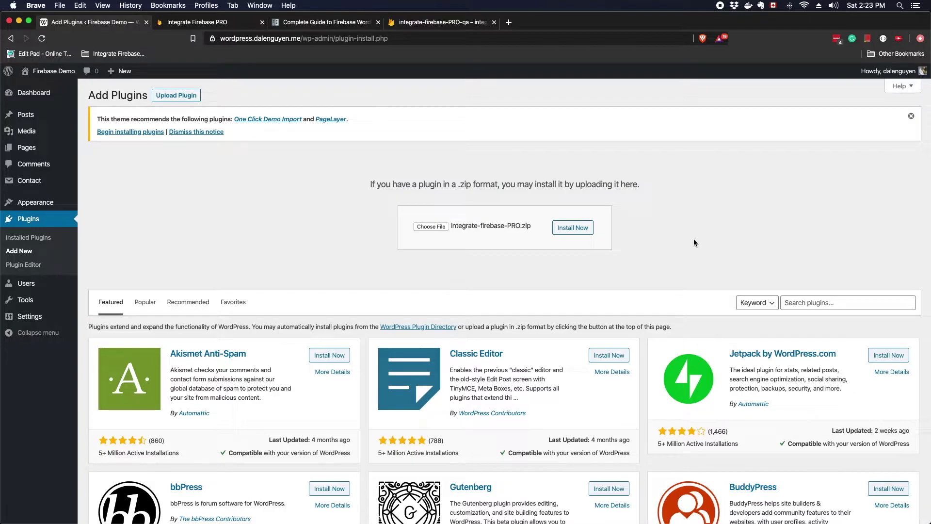
click(574, 227)
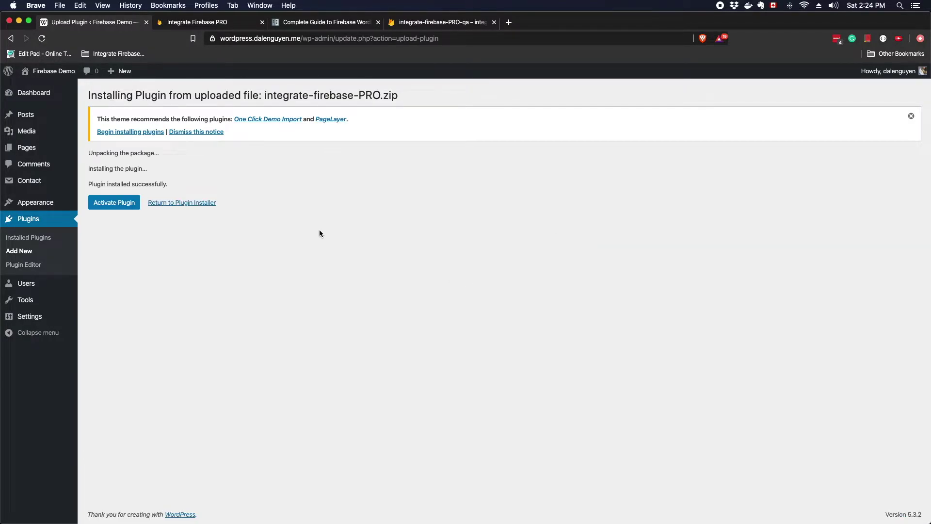
click(126, 207)
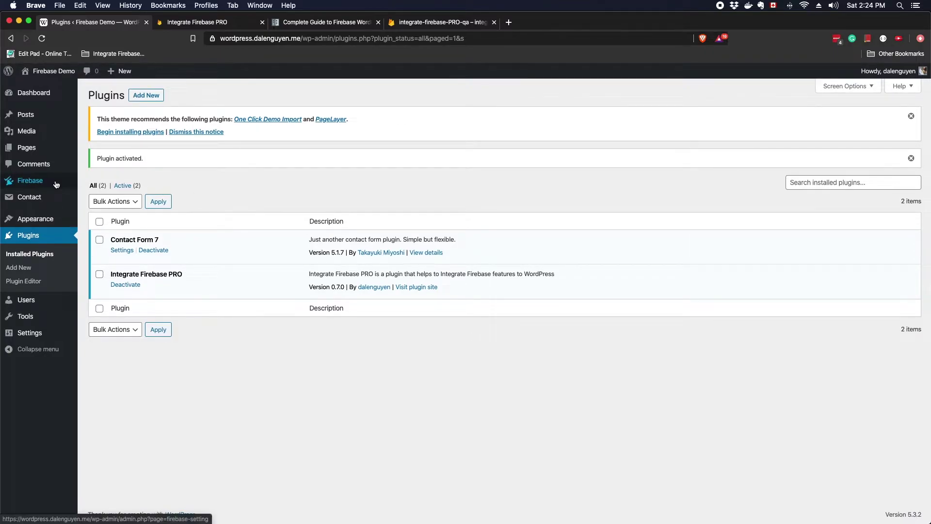
Open the new Firebase Settings page from the admin sidebar
mouse_move(46, 335)
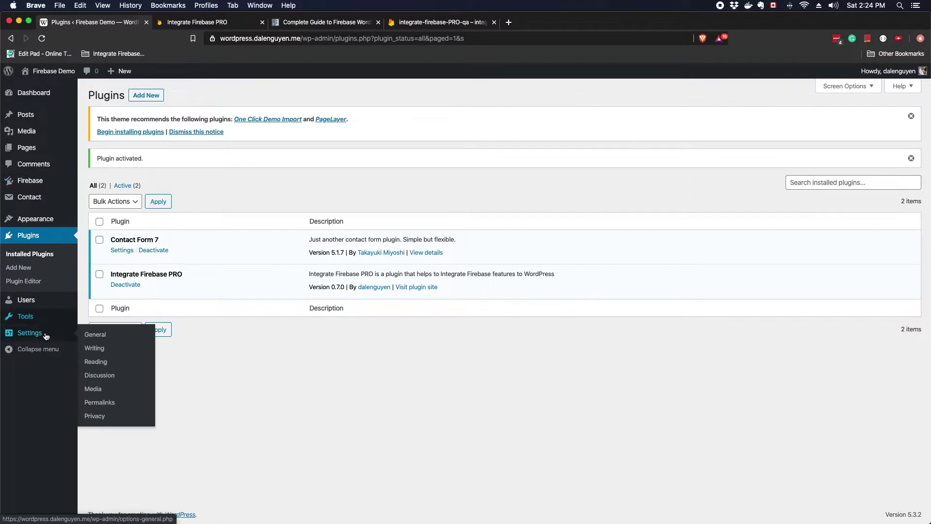
click(50, 185)
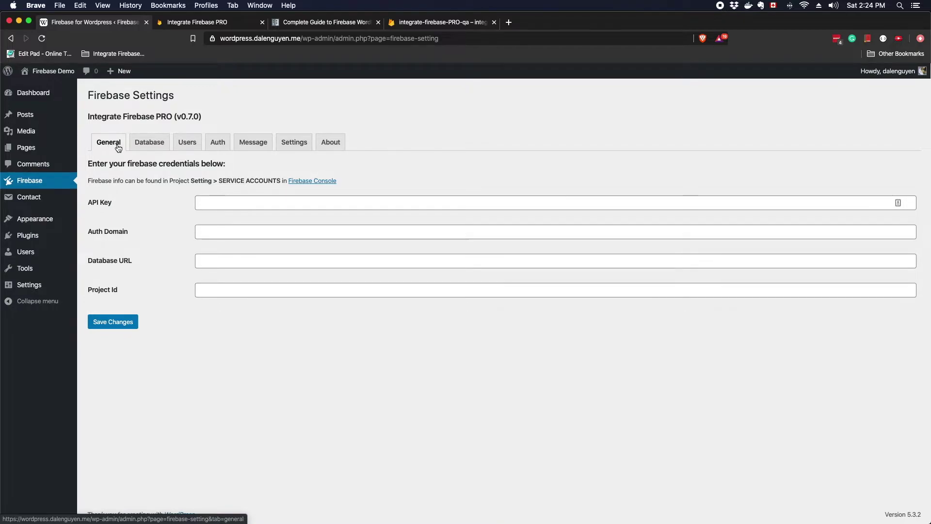
Inspect the Database and Settings tabs' Base Domain and Frontend API Secret Token fields, then the Auth tab
click(150, 145)
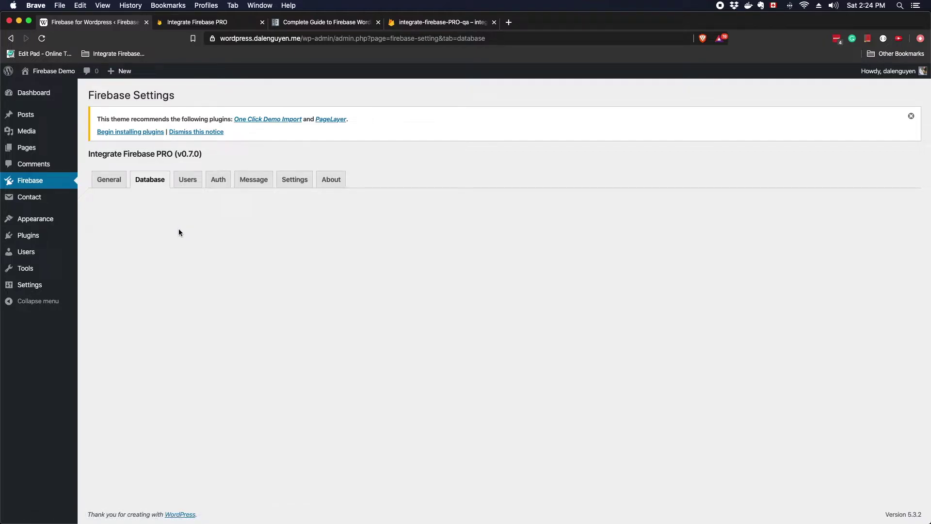
click(294, 186)
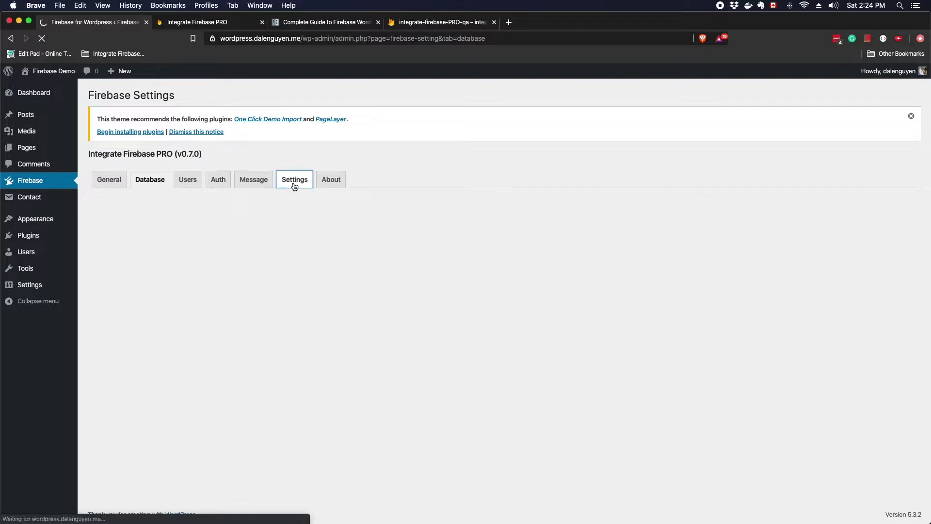
click(262, 237)
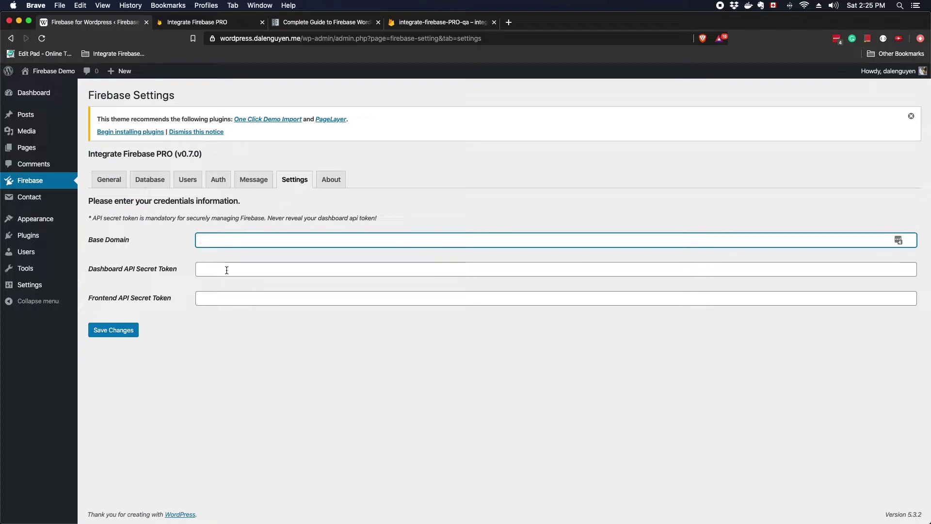
click(230, 299)
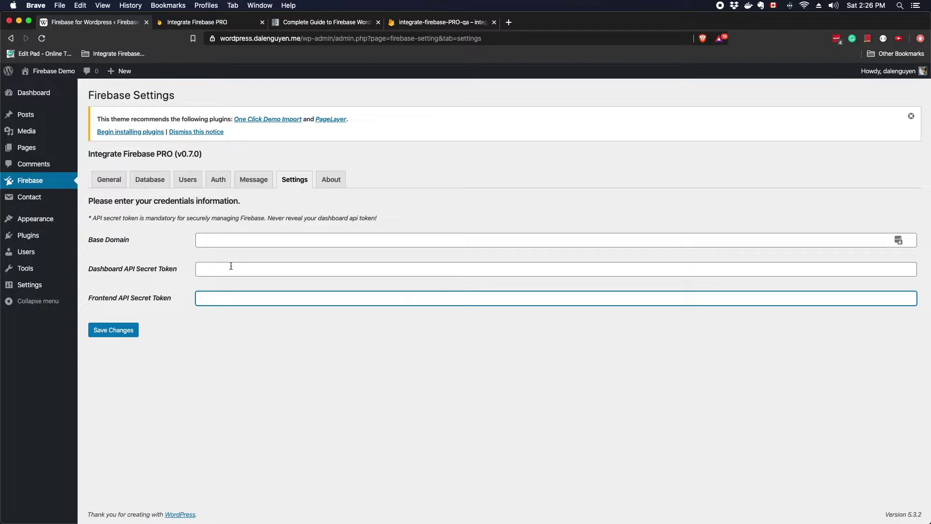
click(218, 181)
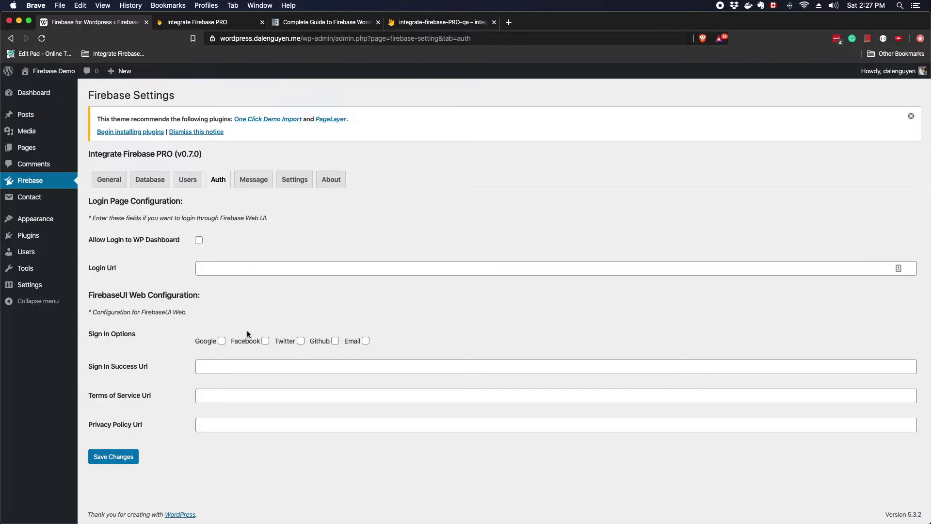
Review the Auth tab's Sign In Success Url field, dismiss its suggestions, then view the Users tab
click(225, 364)
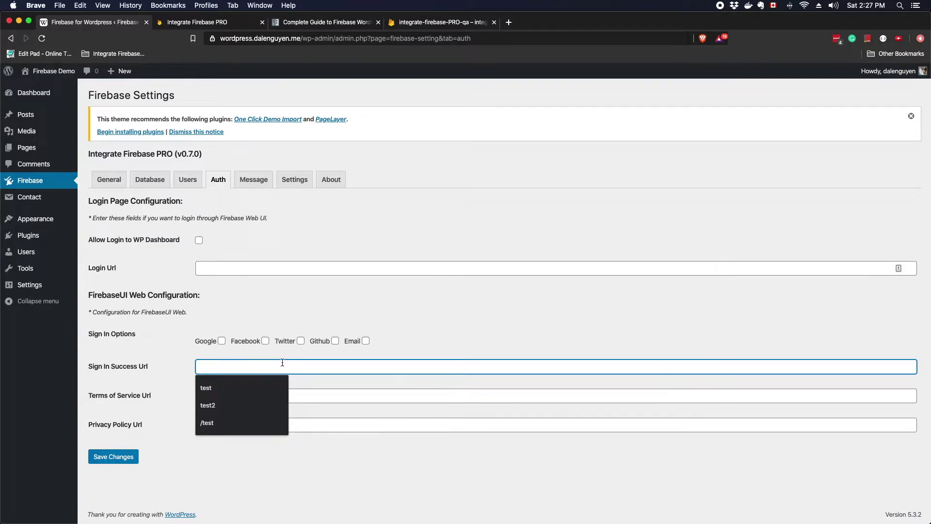
click(162, 401)
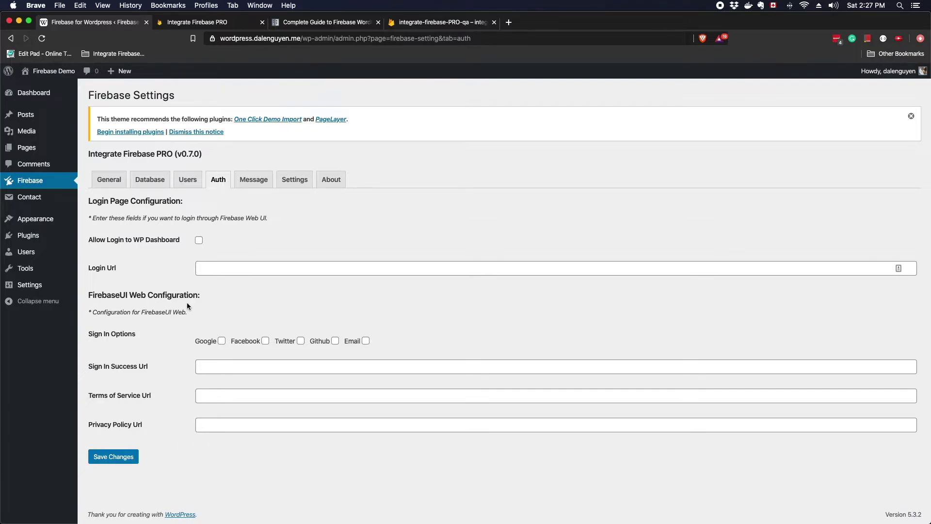
click(186, 181)
Cycle through the Database, Users and Settings tabs, ending on the General credentials tab
click(152, 183)
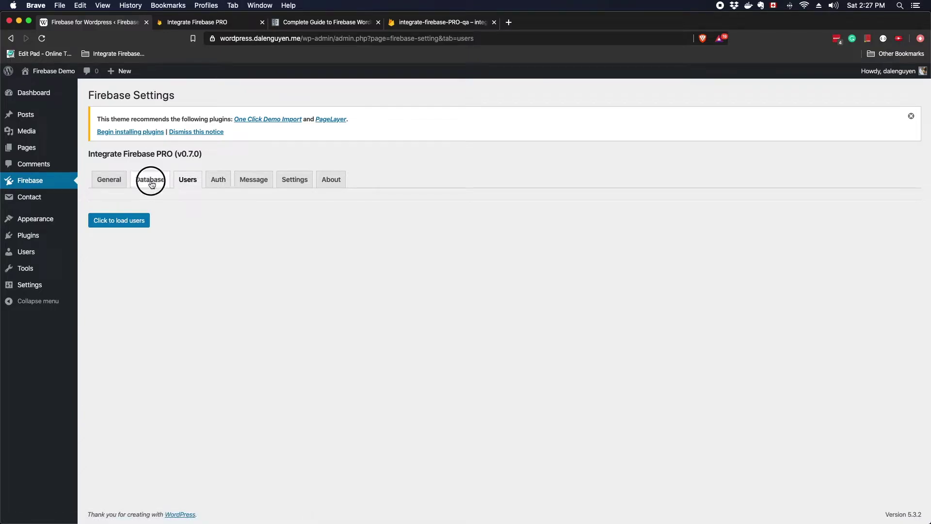
click(187, 184)
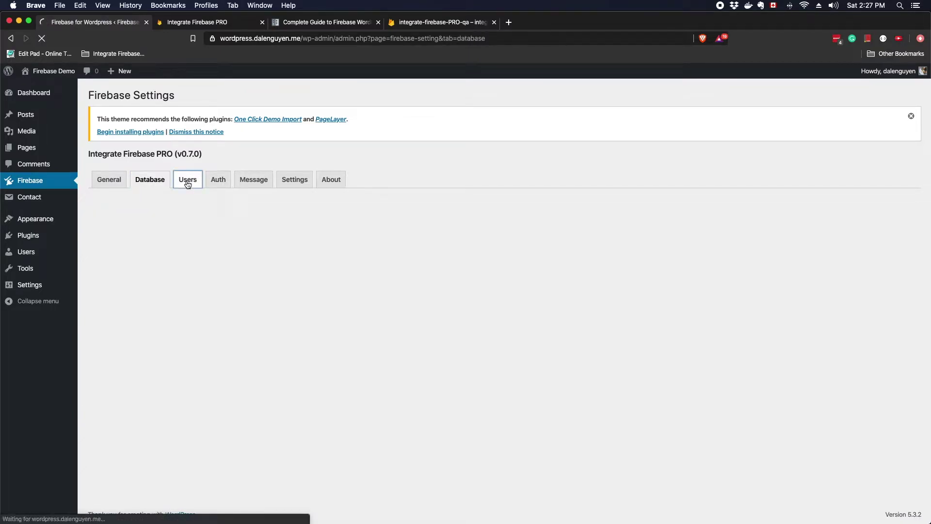
click(297, 185)
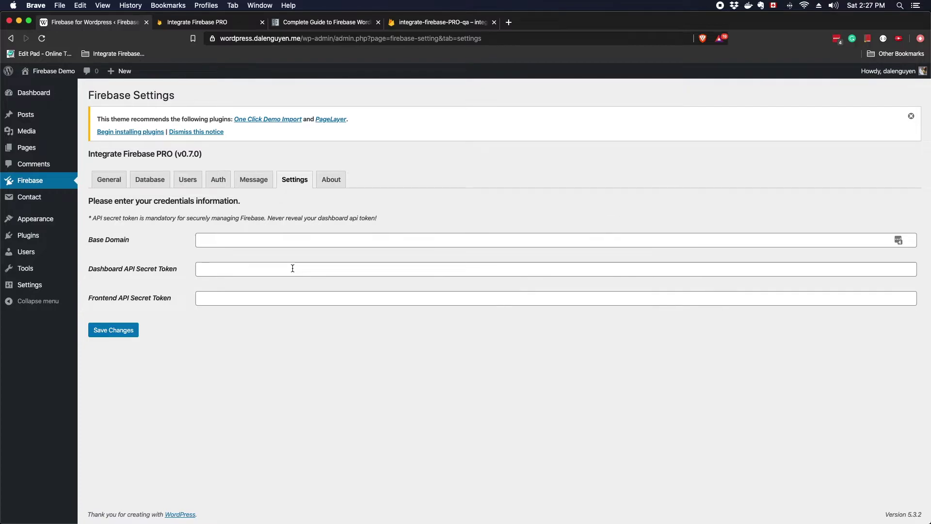
click(101, 180)
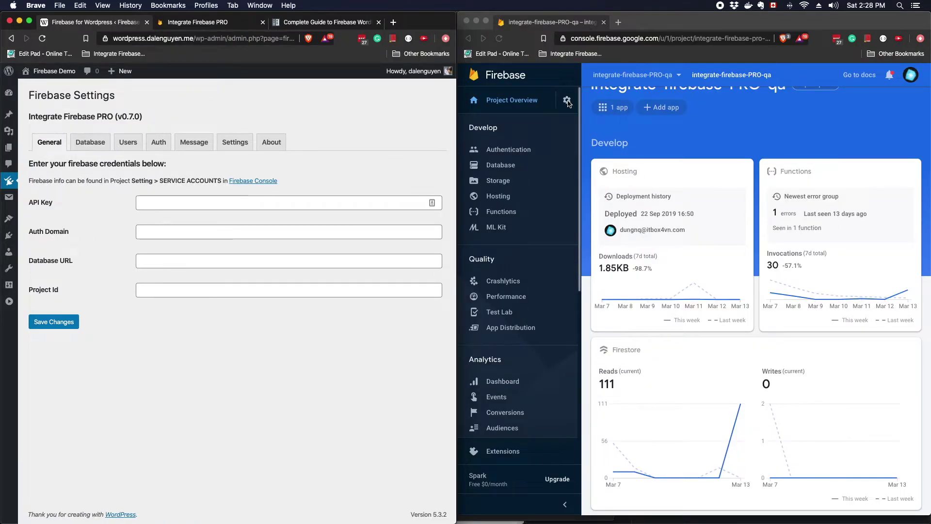
Open the Firebase Project settings page and scroll to the web app's Firebase SDK config snippet
click(567, 101)
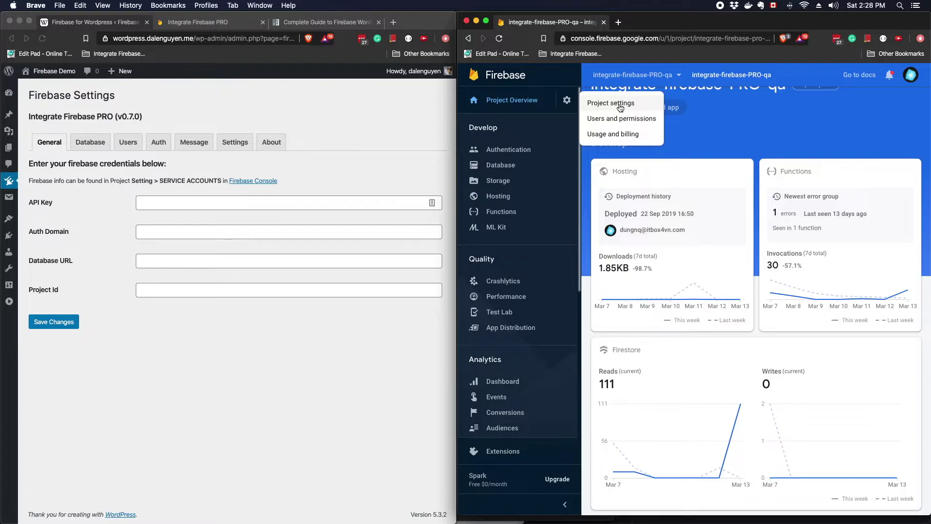
click(620, 108)
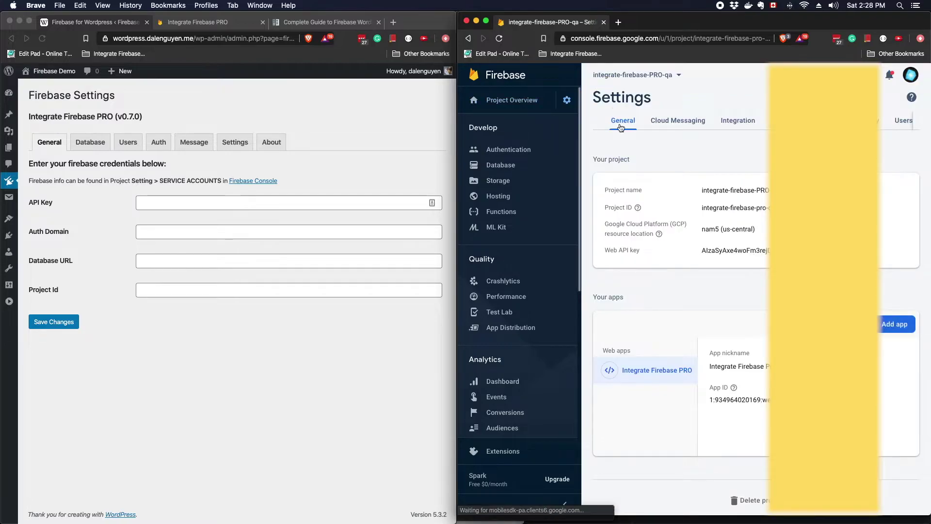
scroll(601, 165, down, 10)
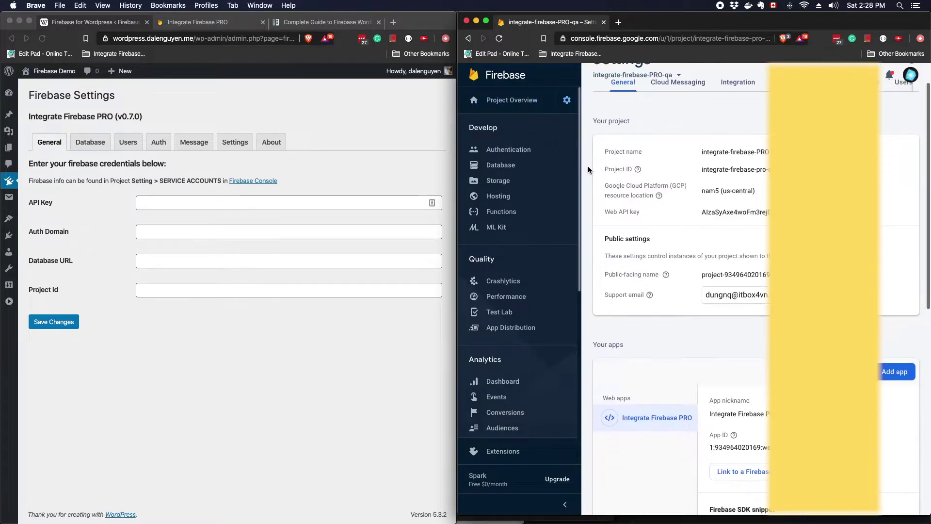
scroll(658, 202, up, 1)
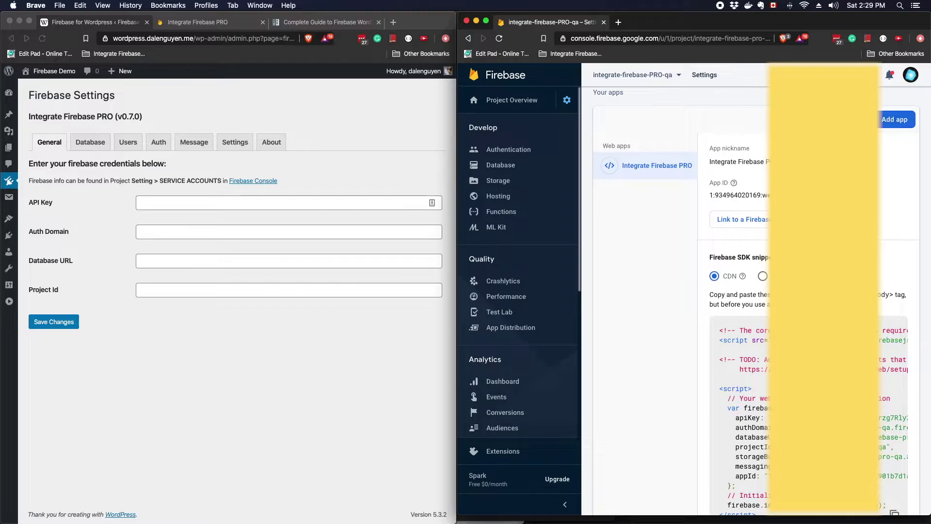
scroll(757, 301, down, 3)
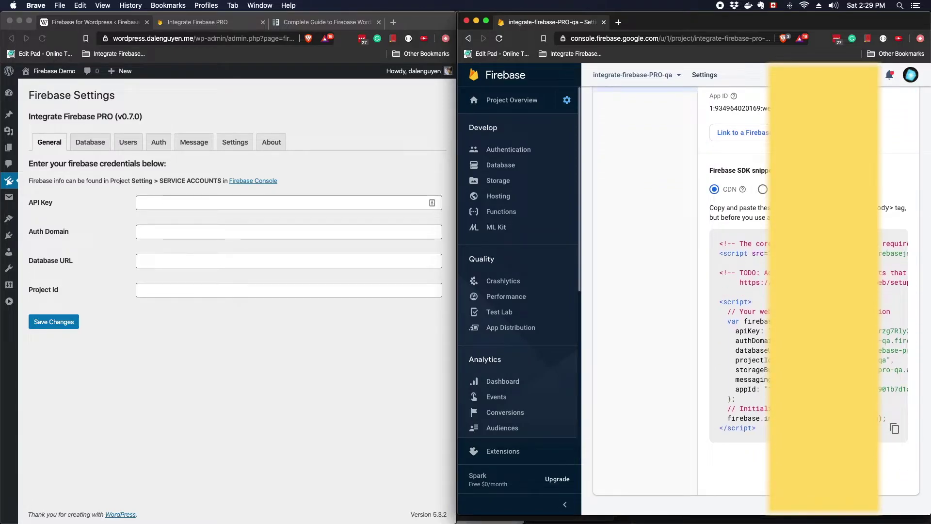
Save the pasted Firebase API Key, Auth Domain, Database URL and Project Id settings
scroll(763, 281, down, 1)
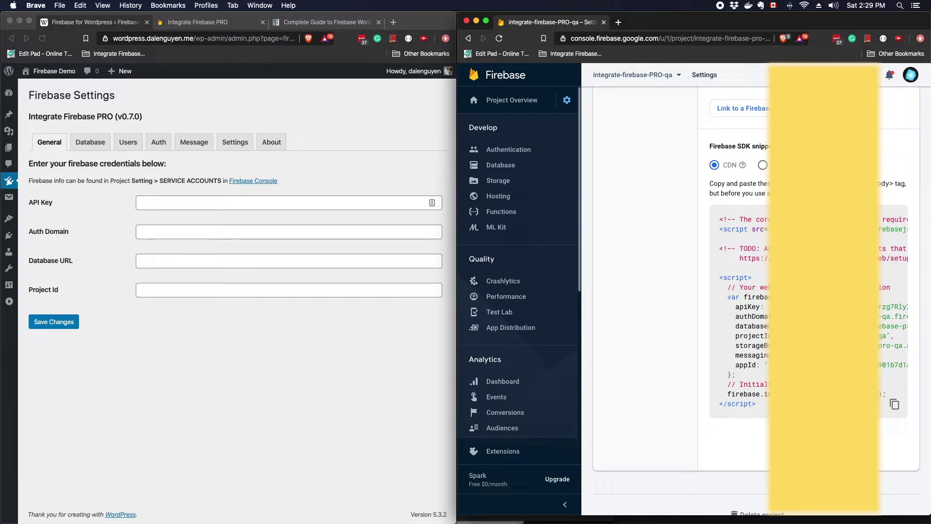
scroll(728, 291, down, 1)
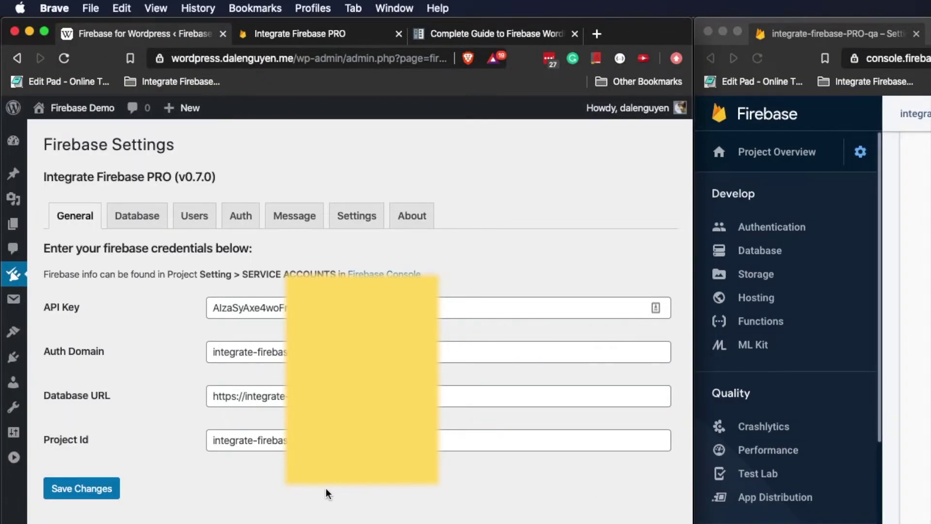
click(83, 491)
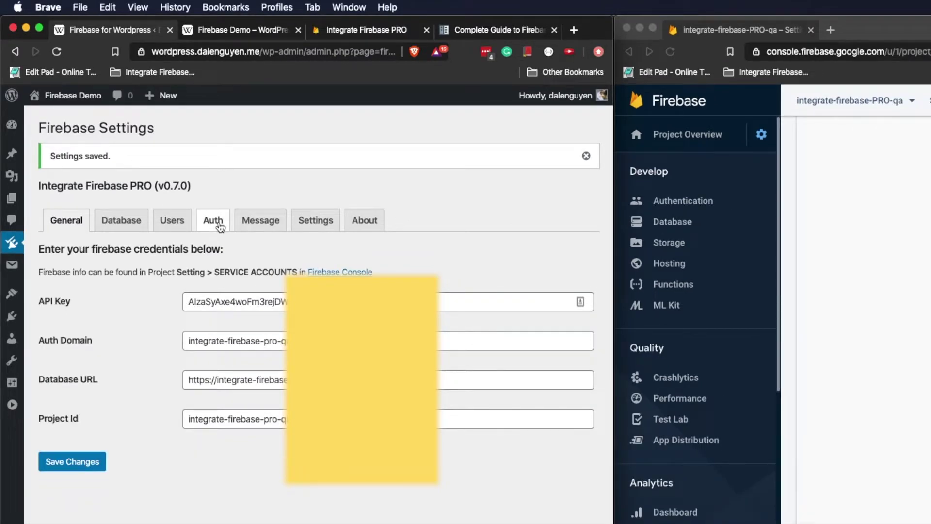
click(214, 221)
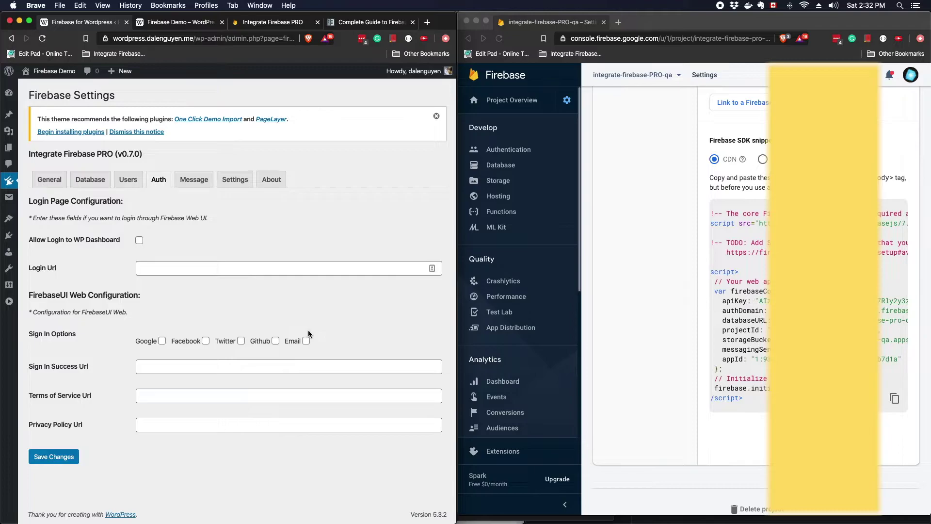
Enable Email sign-in and fill the success, terms and privacy URLs with /, /terms and /privacy
click(306, 340)
click(176, 364)
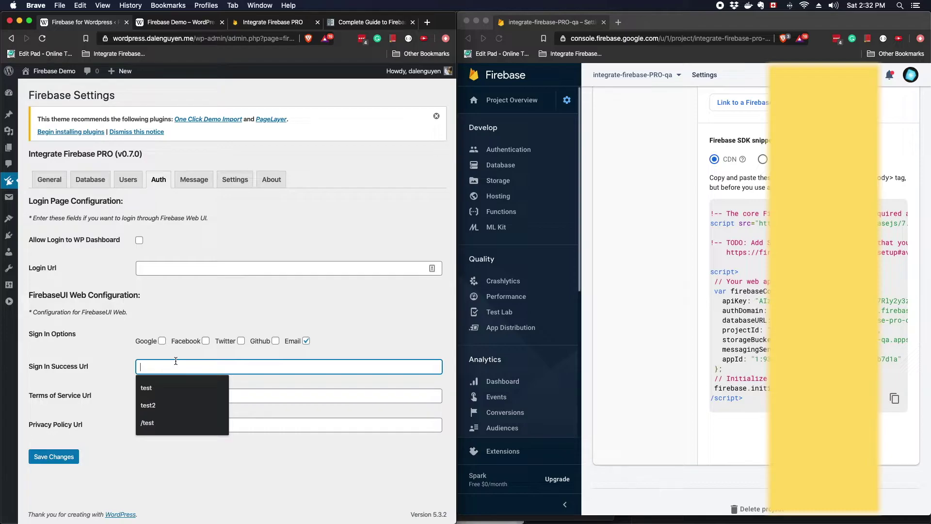
text(/)
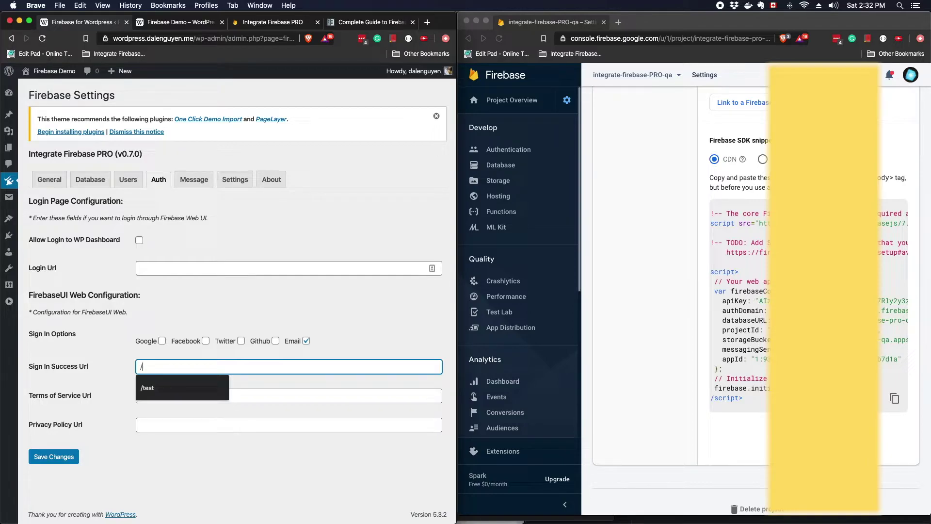
click(323, 397)
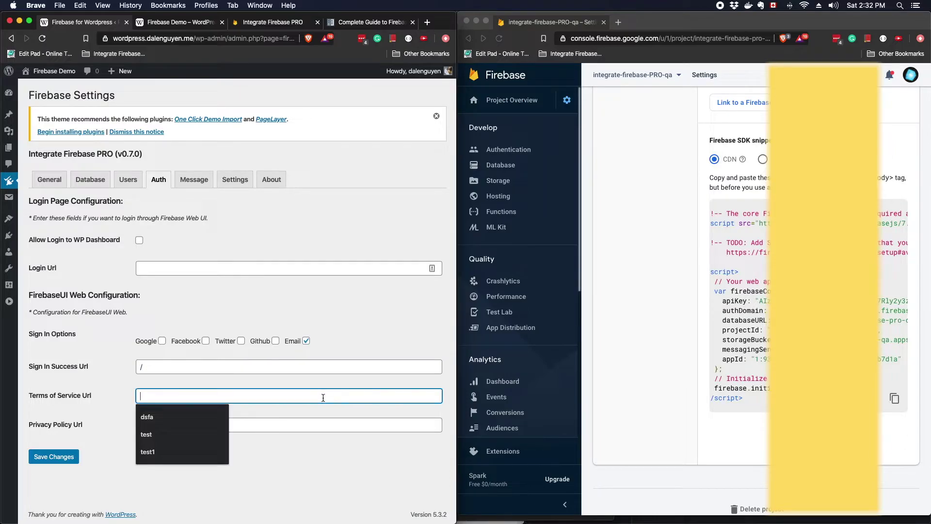
text(/test)
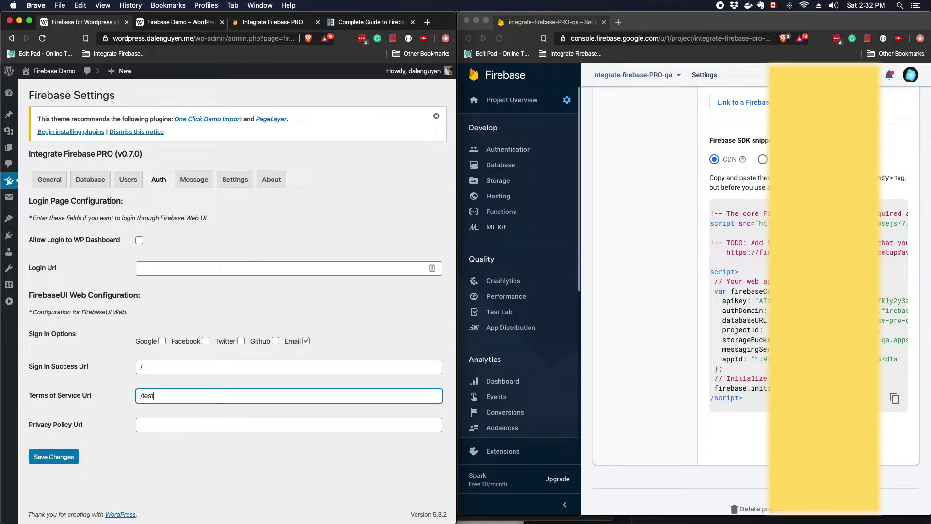
click(289, 425)
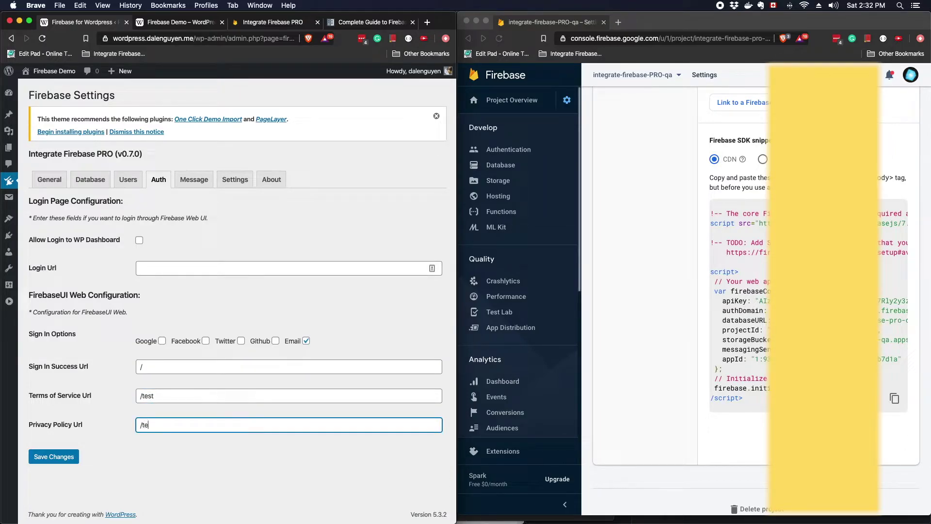
text(st)
text(/privacy)
Correct the terms URL to /terms, save the Auth settings, and open the Firebase Demo site menu
click(311, 398)
key(BackSpace)
key(BackSpace)
key(BackSpace)
text(erms)
click(53, 456)
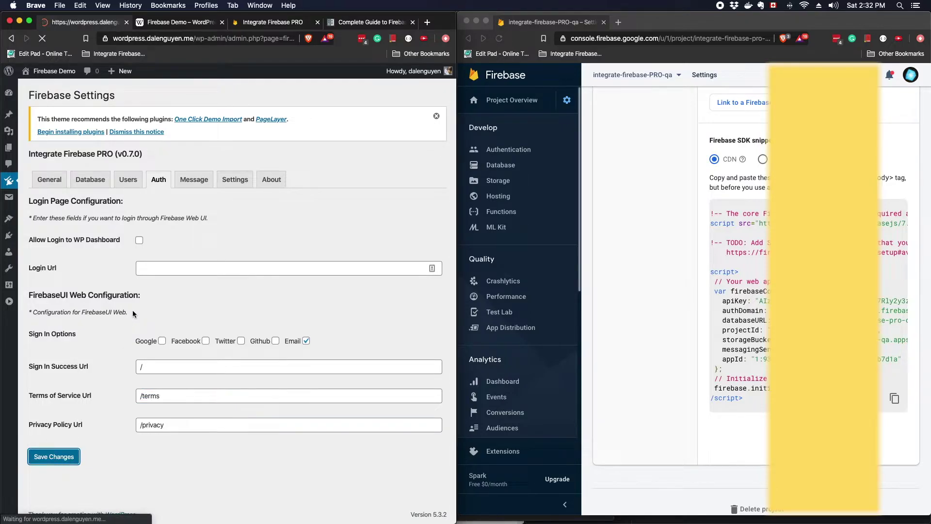
click(177, 23)
click(318, 107)
Sign in on the Sign In page with the account e-mail and password, then reopen the page from the menu
click(266, 150)
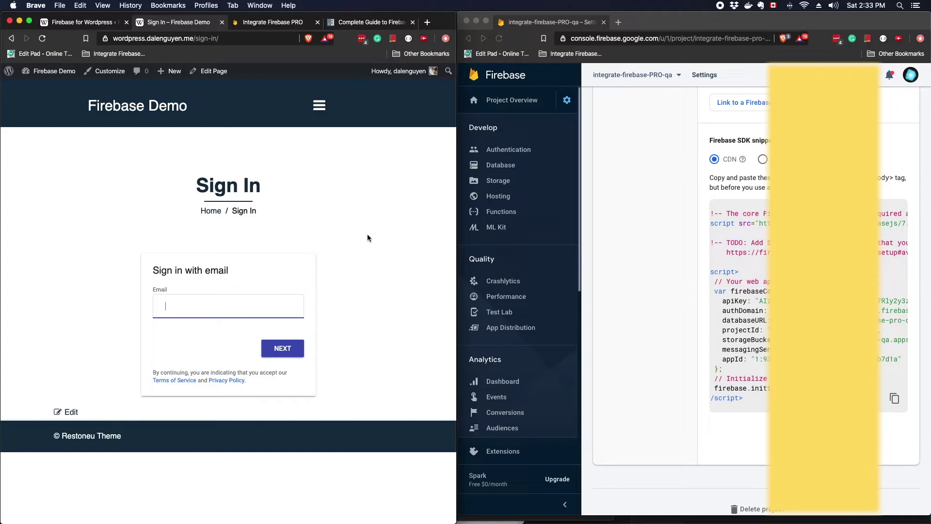
key(Return)
text(***)
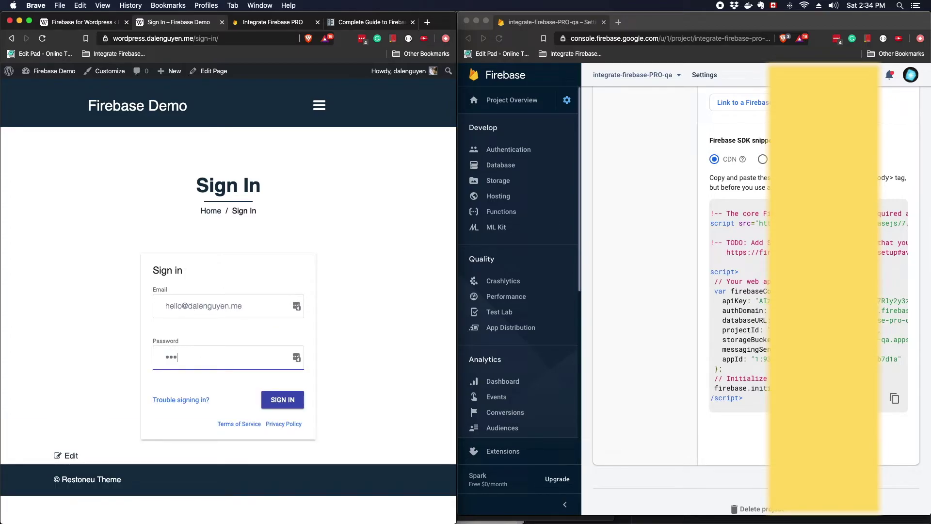
text(***)
key(Return)
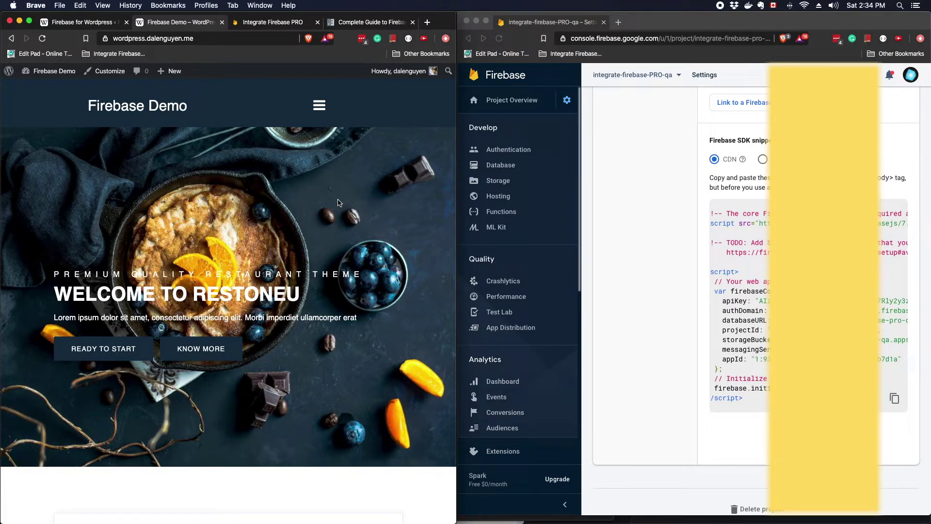
click(319, 105)
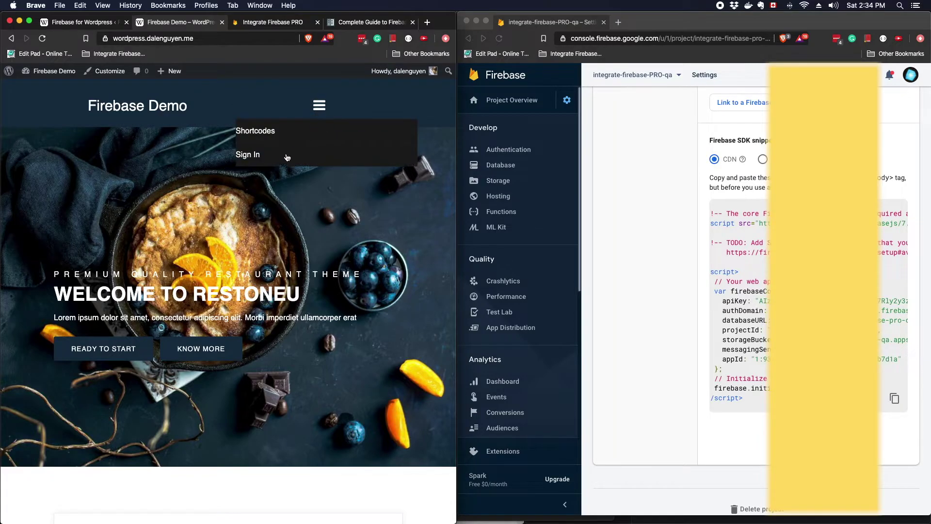
click(270, 155)
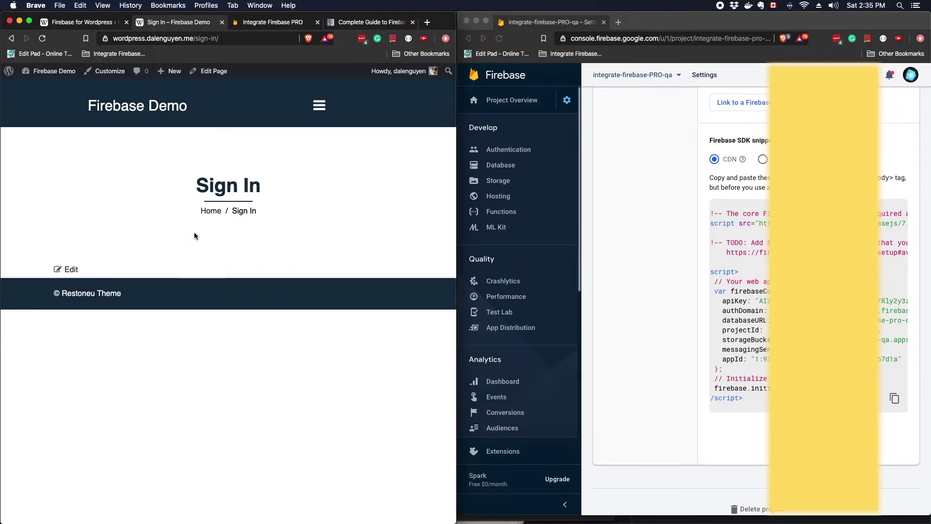
Open the Sign In page in the block editor and select its shortcode text
click(73, 269)
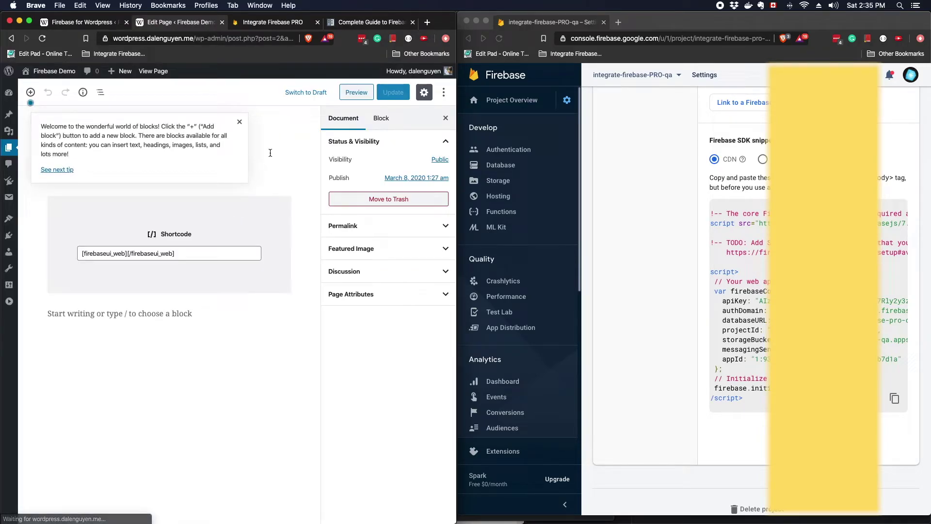
click(239, 123)
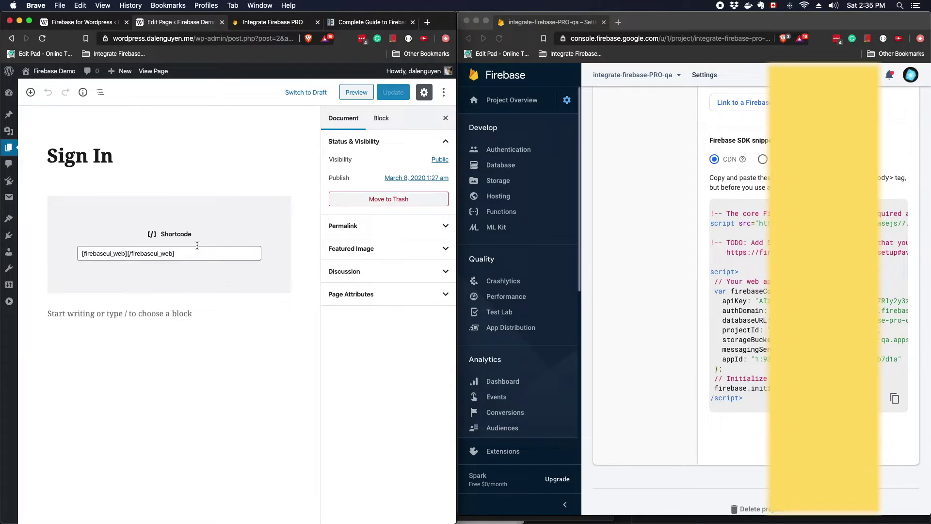
drag(195, 249, 77, 252)
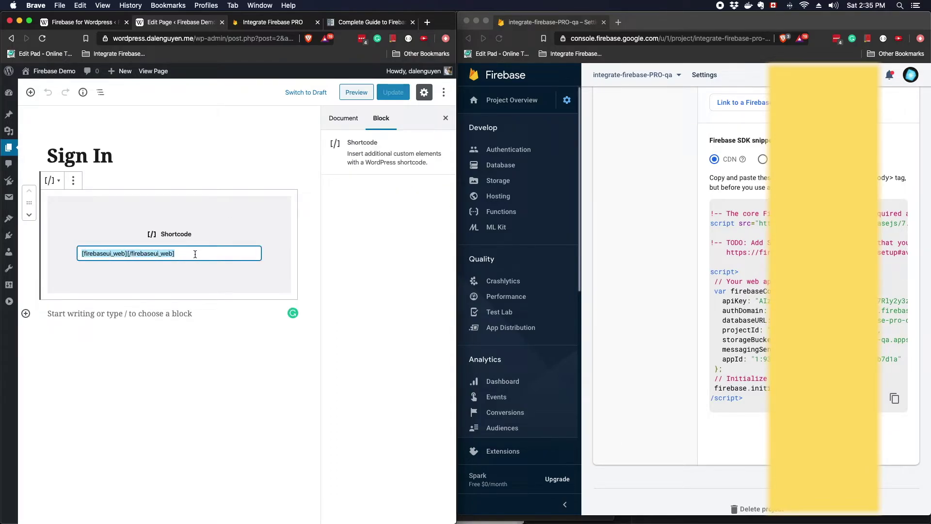
Copy the [firebase_logout] shortcode from the List of Current Shortcodes docs
key(super+4)
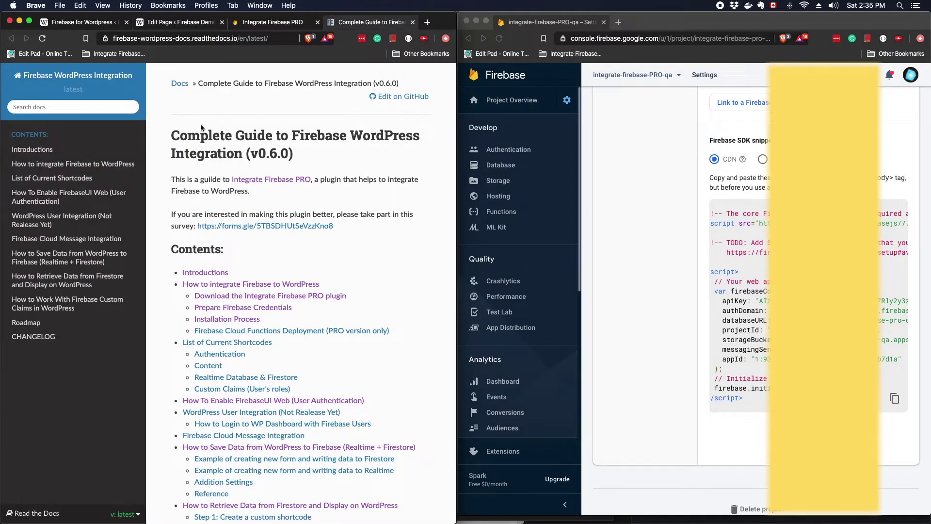
click(90, 179)
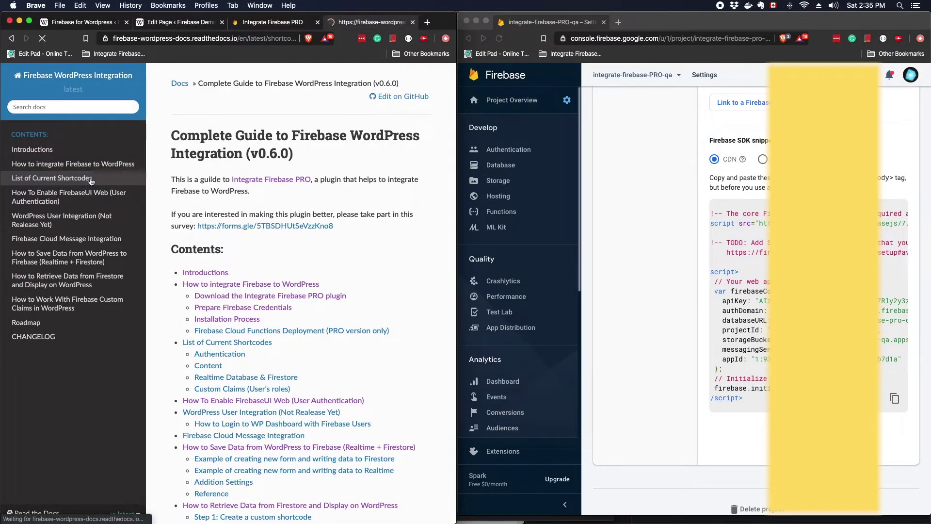
scroll(283, 204, down, 5)
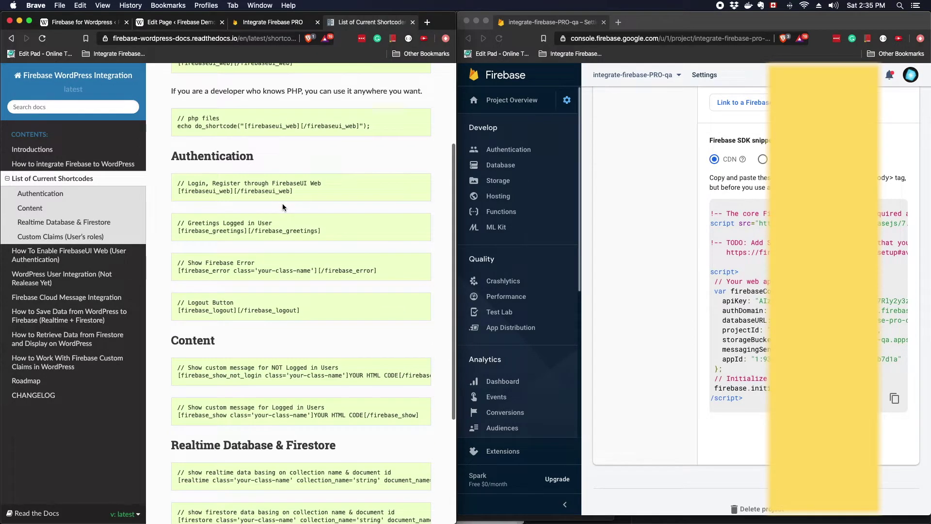
scroll(284, 207, down, 2)
click(311, 271)
drag(312, 271, 171, 266)
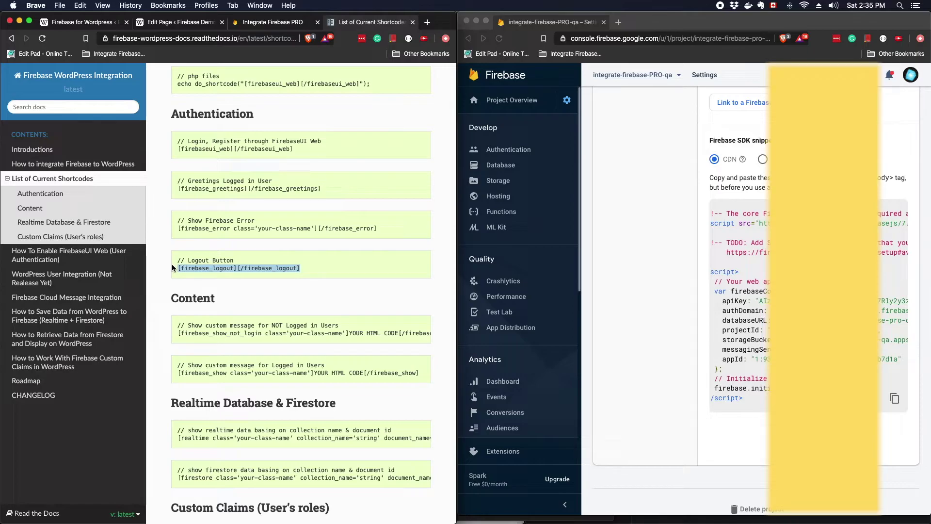
key(super+c)
click(179, 22)
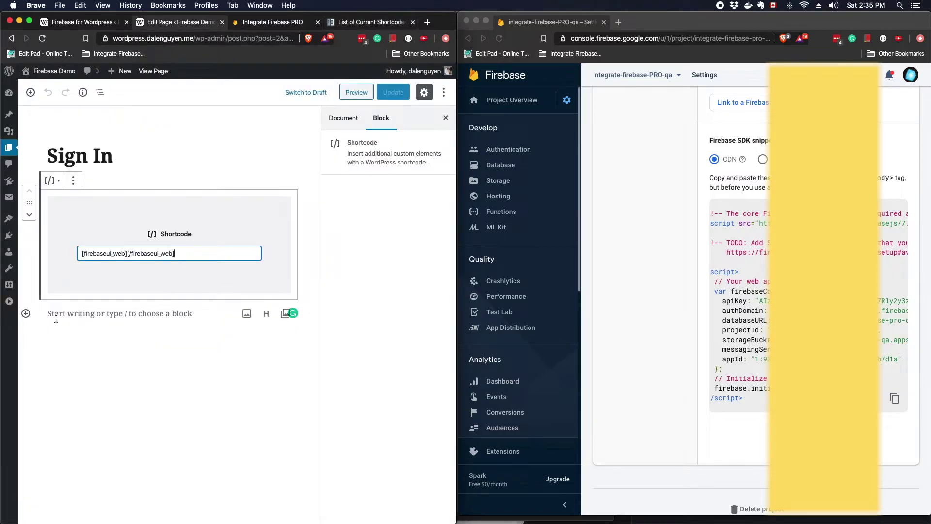
Add a Shortcode block containing the [firebase_logout] shortcode below the login form
click(26, 314)
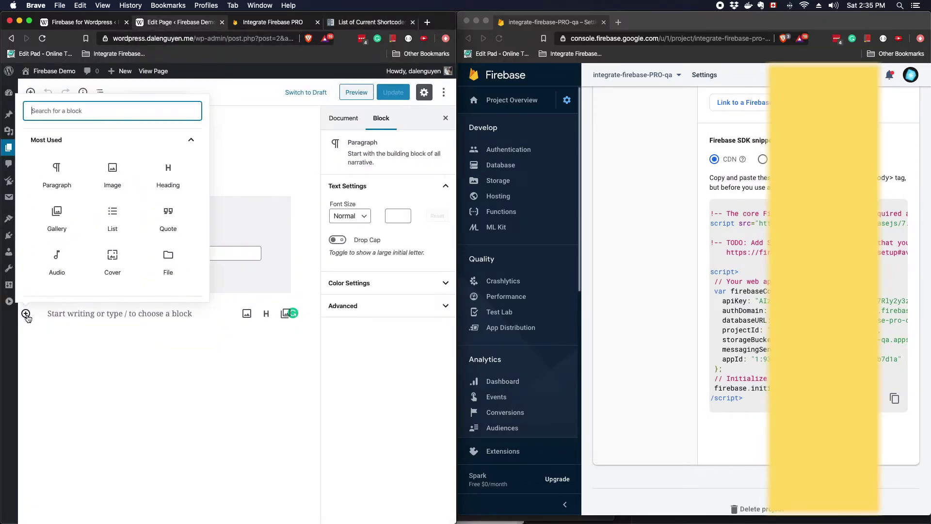
text(sho)
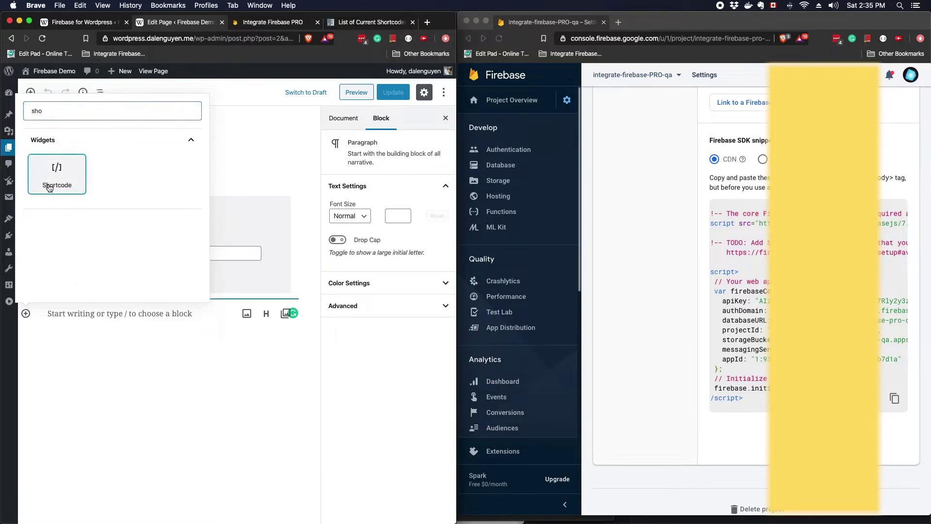
click(57, 175)
key(super+v)
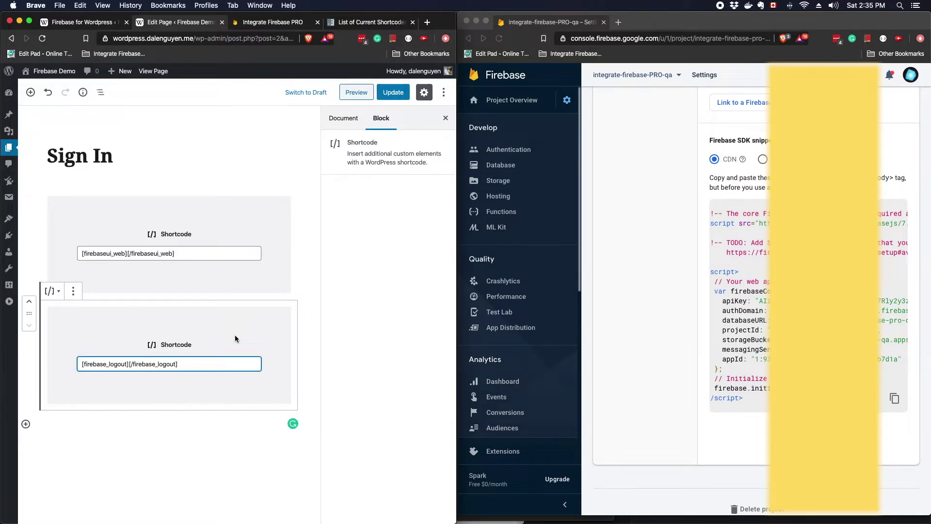
scroll(235, 338, down, 2)
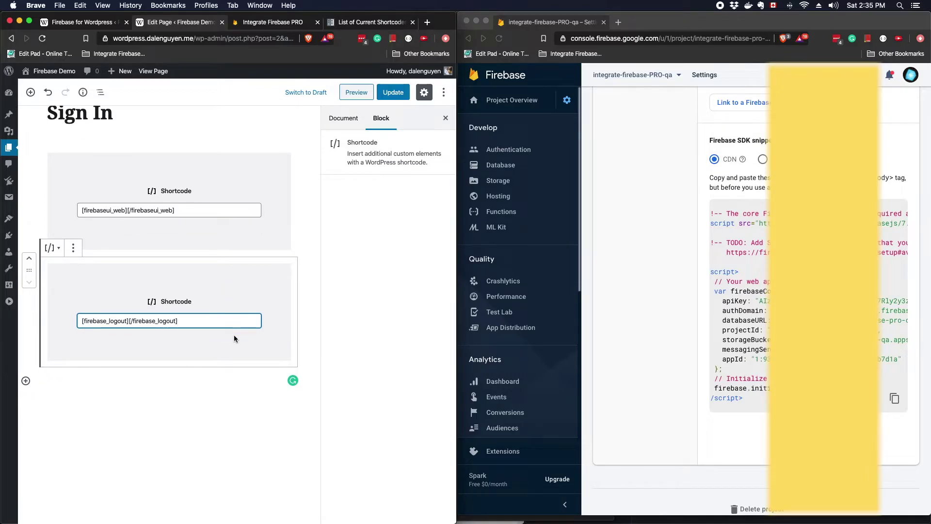
click(186, 380)
Copy the greetings shortcode from the docs and paste it into a new Shortcode block
click(371, 22)
scroll(293, 183, up, 2)
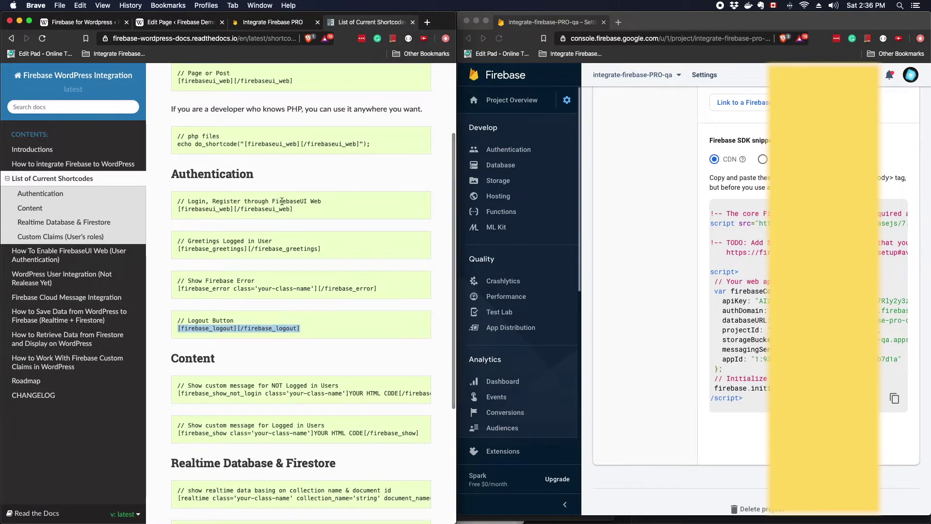
click(307, 212)
scroll(313, 224, down, 1)
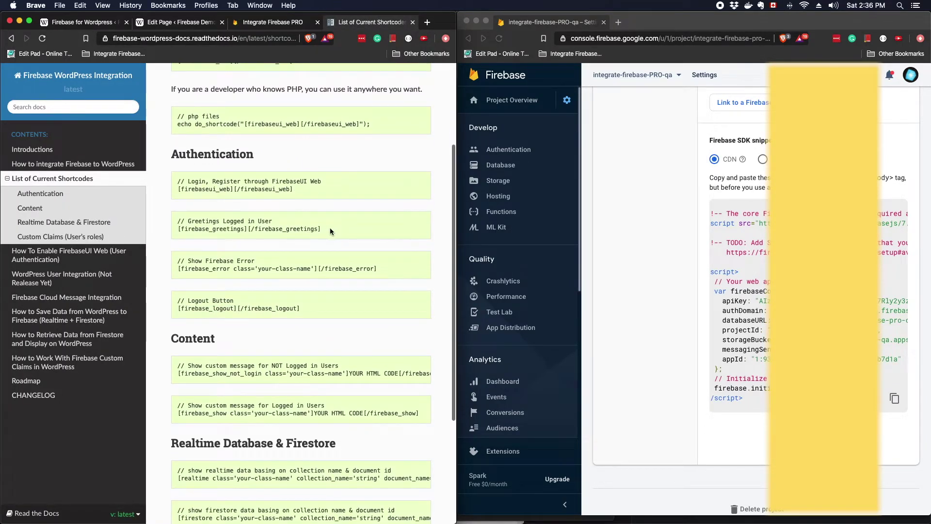
drag(329, 228, 176, 229)
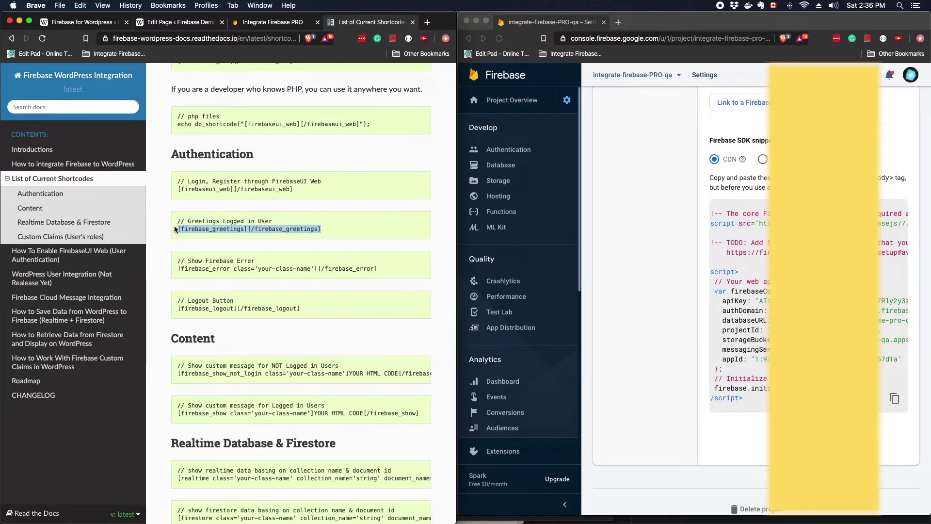
click(182, 22)
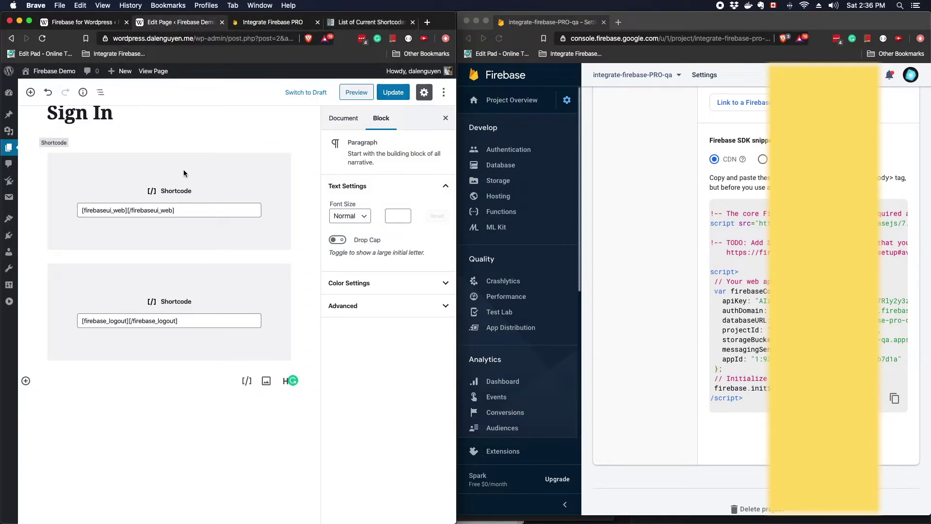
click(37, 382)
click(247, 381)
key(super+v)
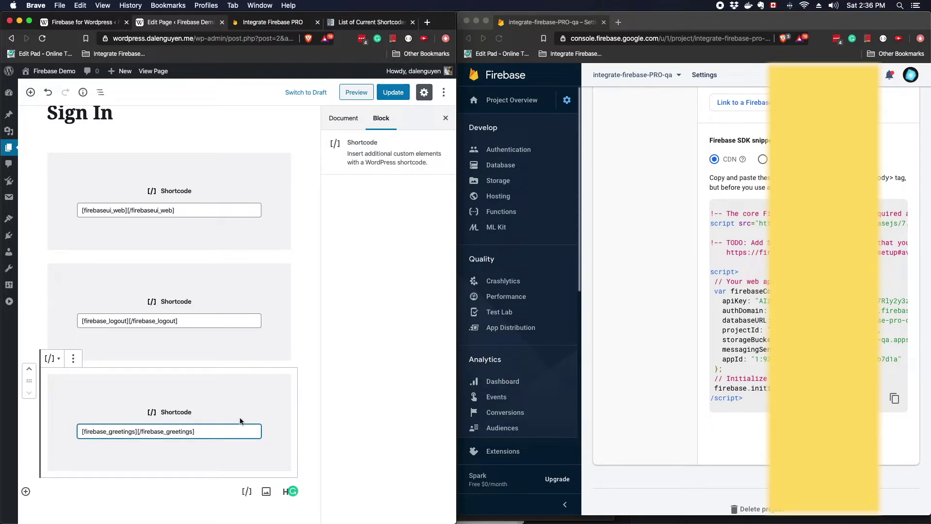
scroll(261, 400, down, 3)
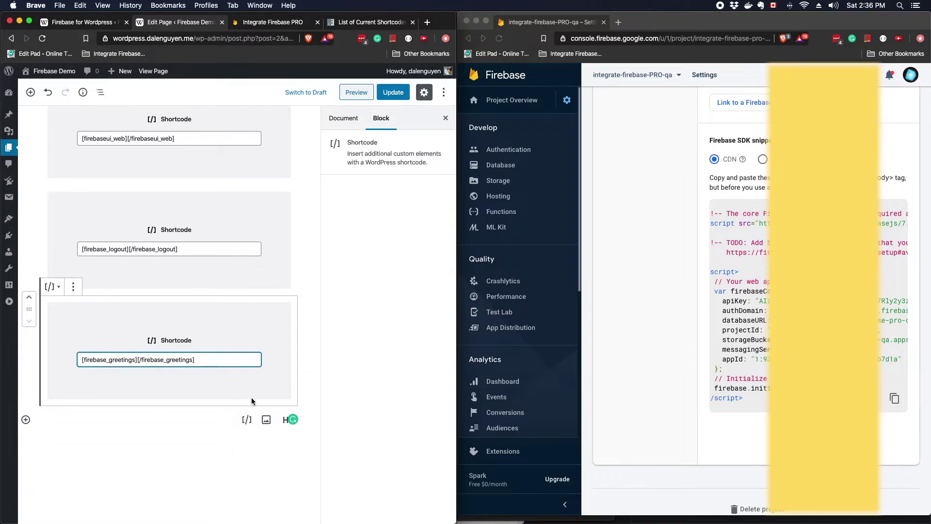
click(341, 21)
scroll(304, 144, down, 1)
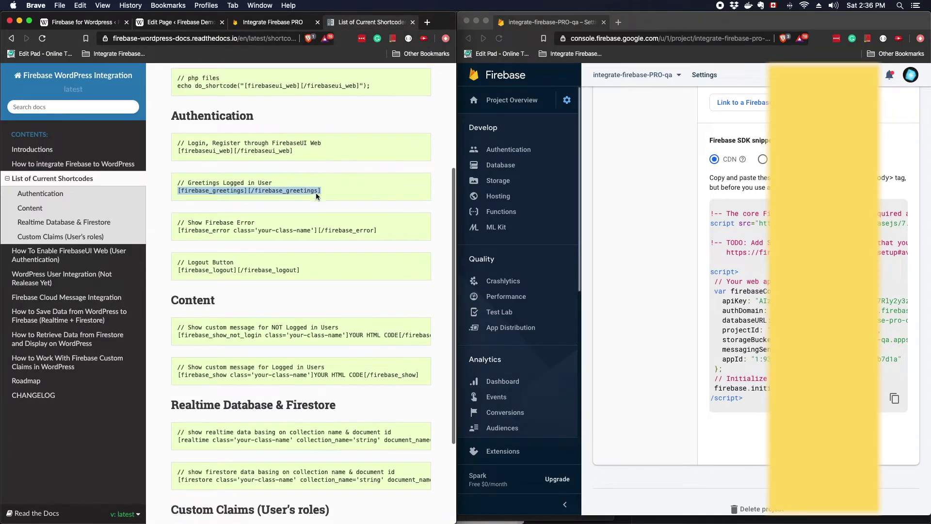
Add a Shortcode block with the [firebase_error] shortcode and retype its class as error-class
click(225, 231)
drag(179, 230, 372, 230)
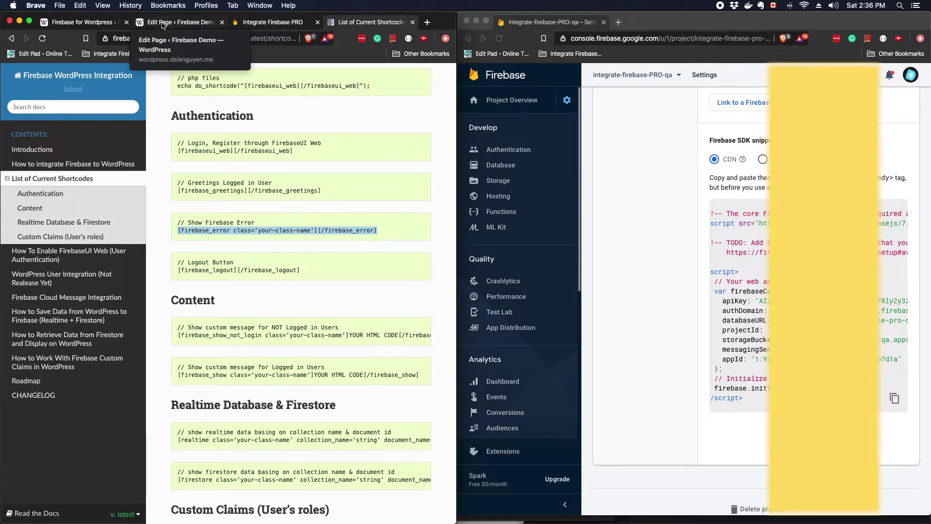
click(180, 22)
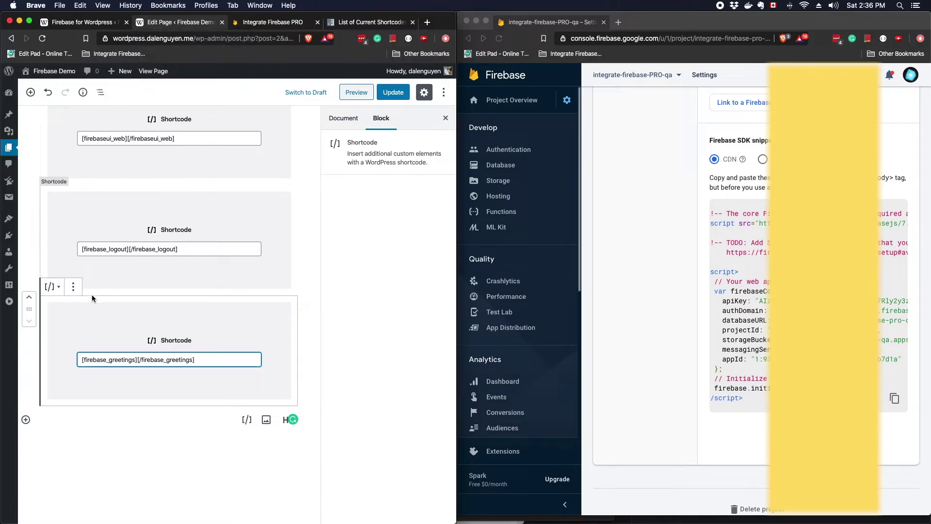
click(247, 419)
key(super+v)
scroll(237, 422, down, 2)
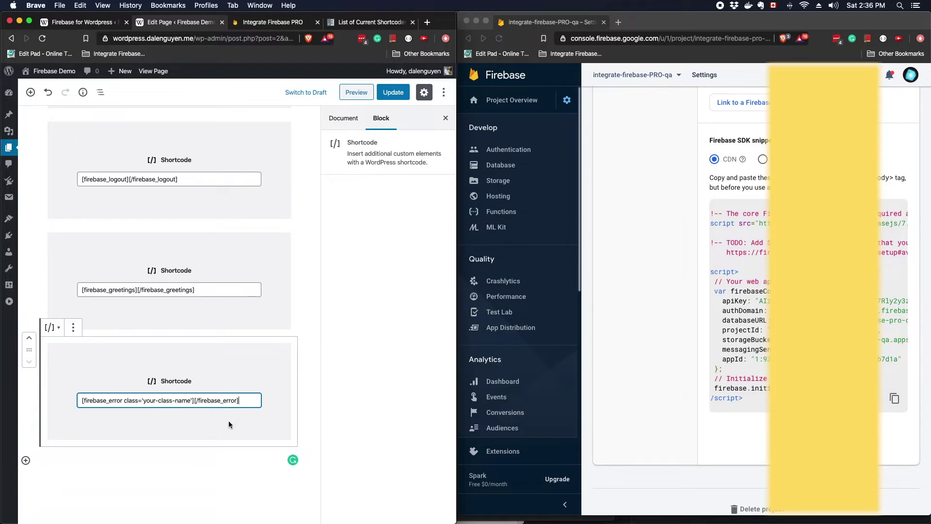
drag(143, 388, 190, 388)
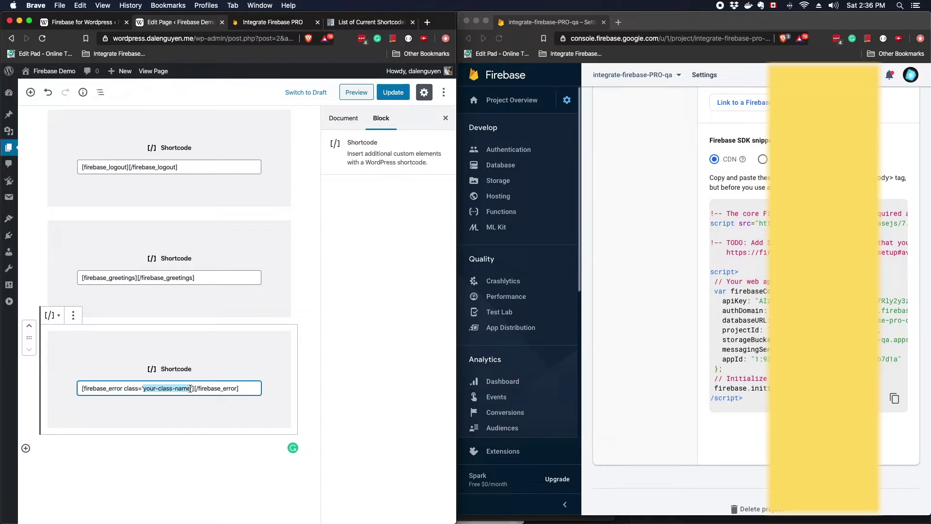
text(erro)
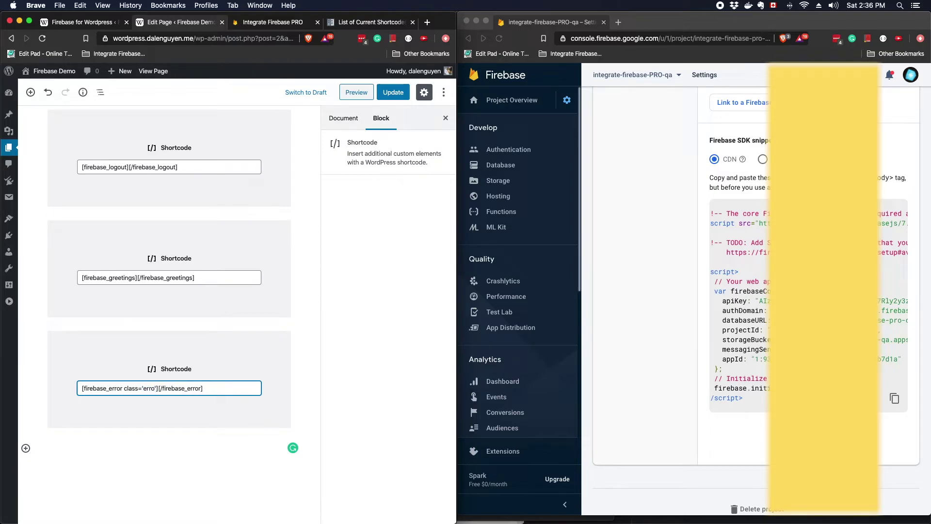
text(r-class)
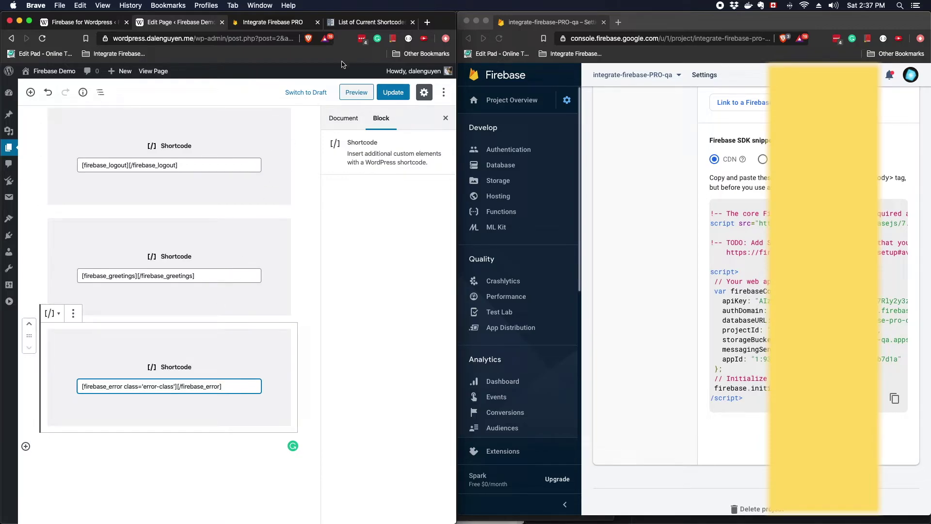
Add a firebase_show_not_login block with the message 'This will show when you are not logging in!!!'
click(369, 21)
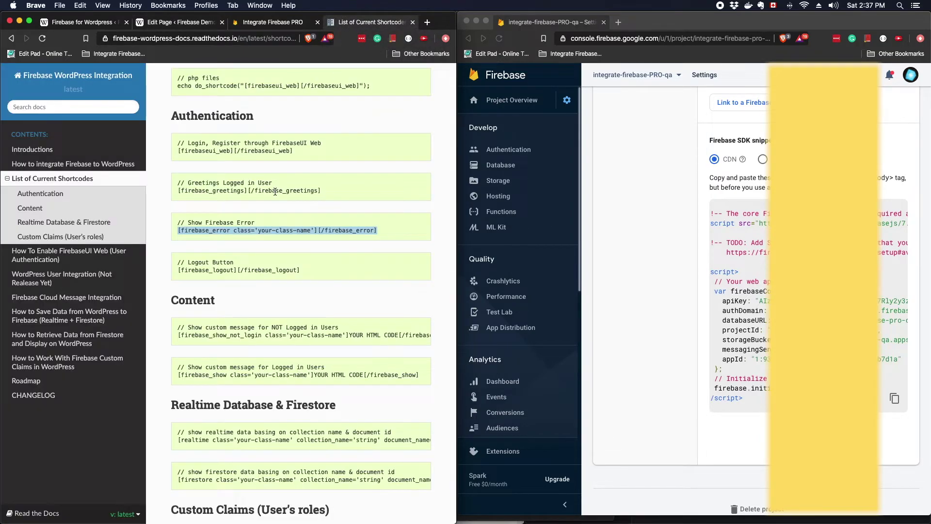
scroll(275, 192, up, 5)
scroll(275, 190, down, 7)
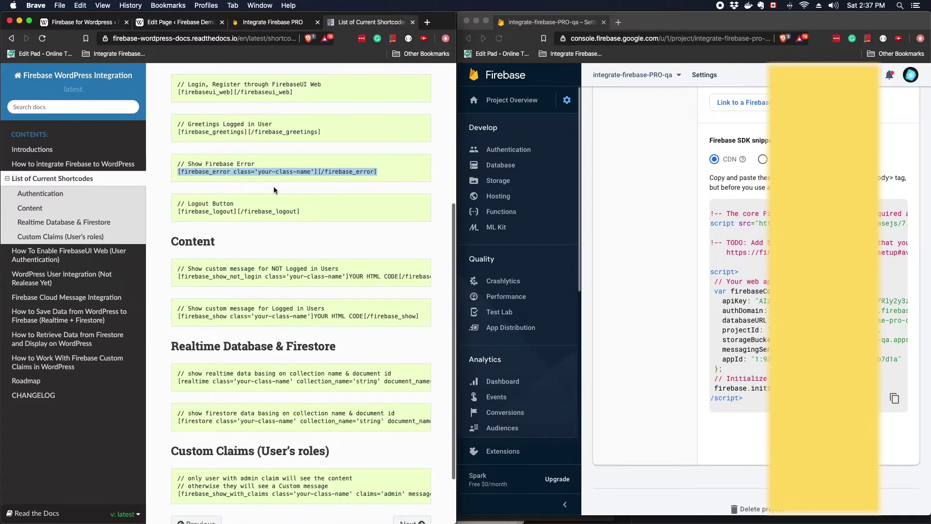
click(285, 273)
click(177, 276)
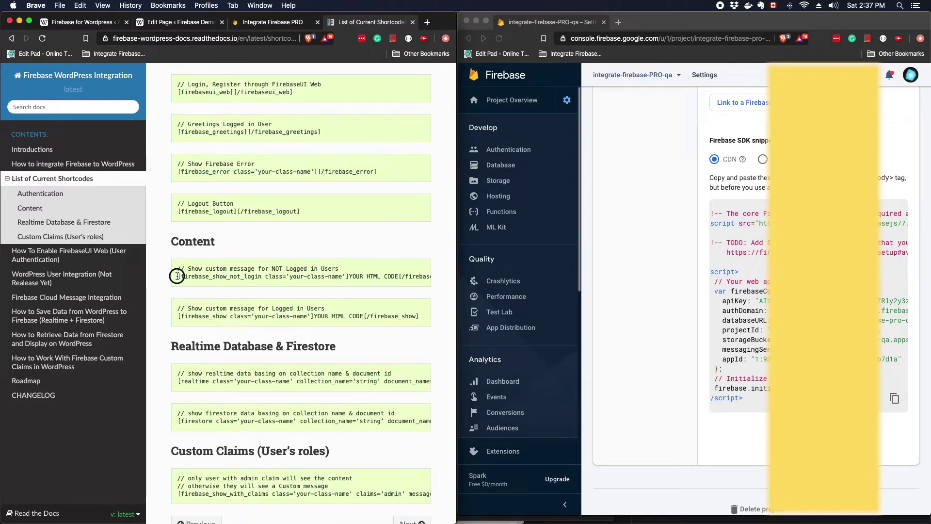
drag(177, 276, 427, 280)
key(super+c)
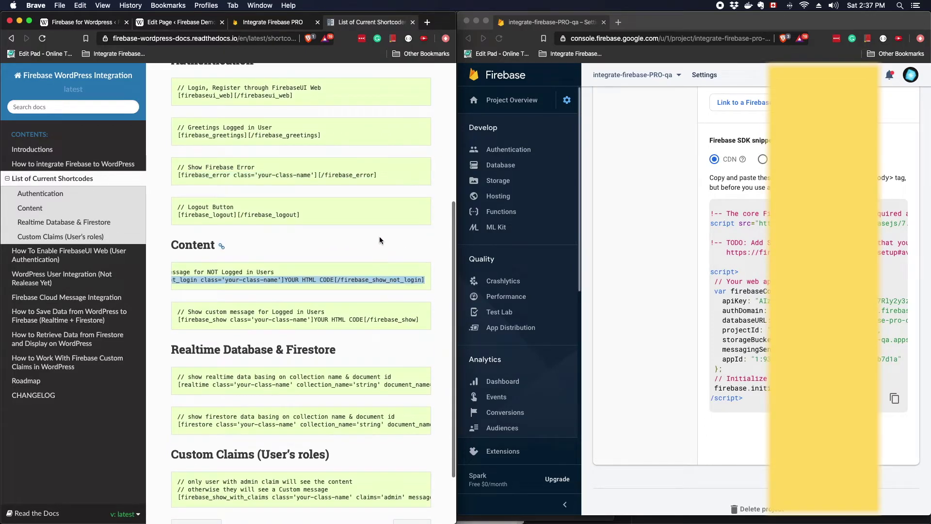
click(168, 22)
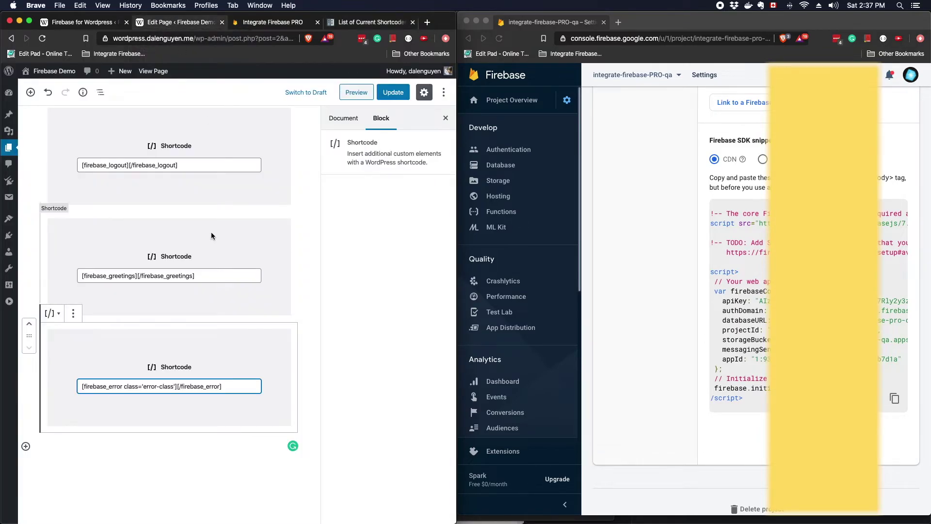
click(216, 435)
scroll(215, 435, down, 3)
key(super+v)
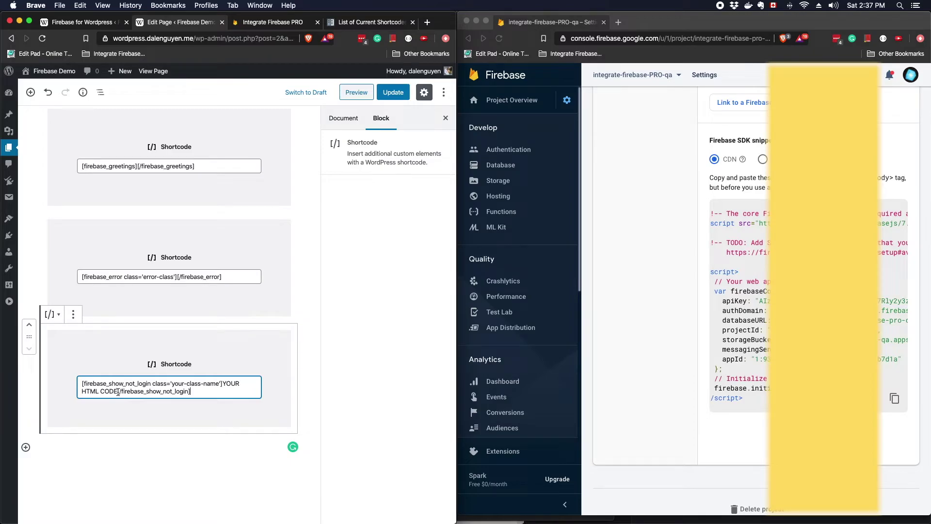
drag(118, 391, 222, 383)
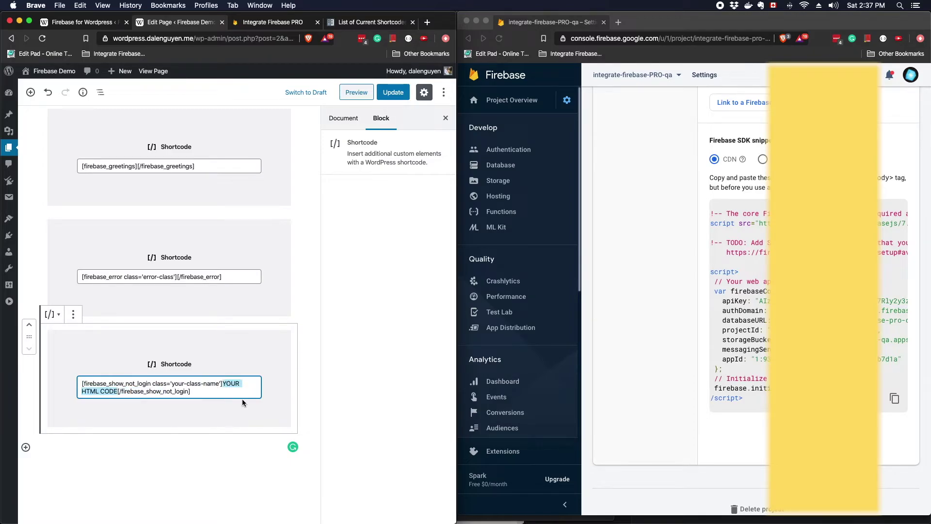
text(This wi)
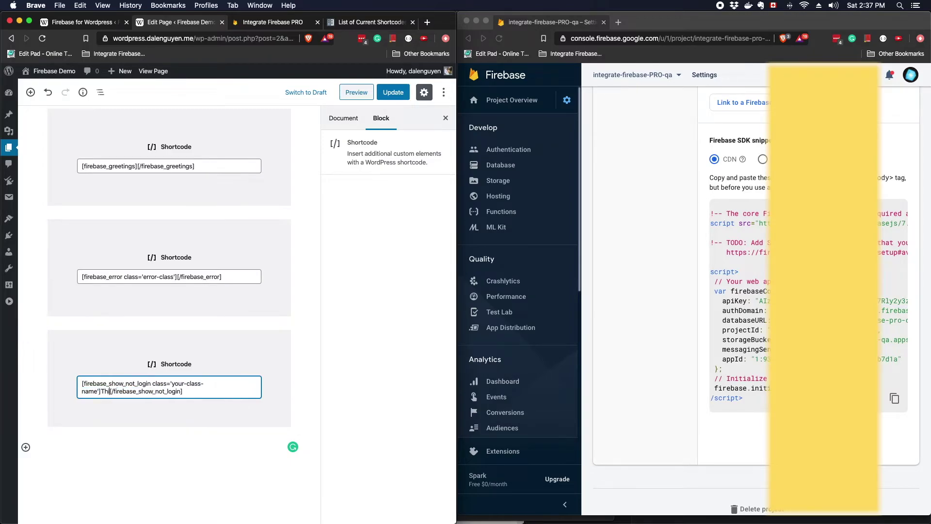
text(ll show )
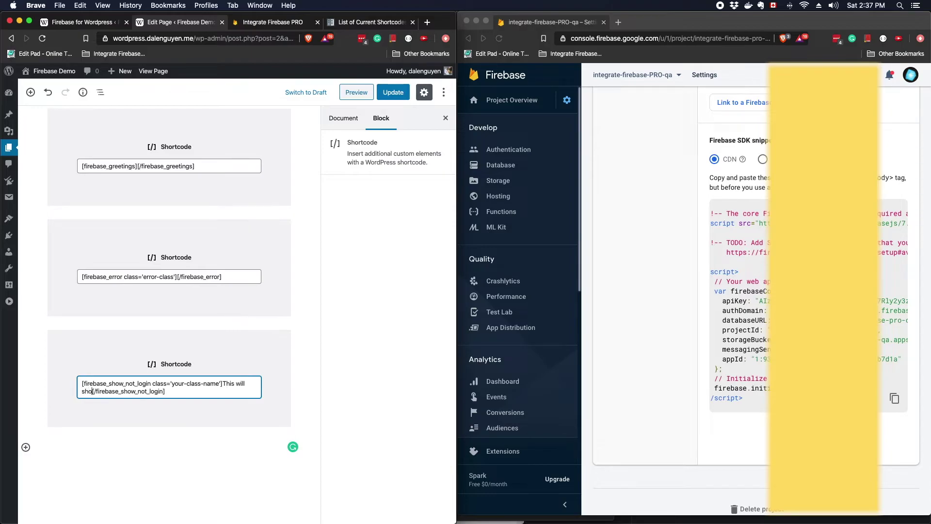
text(when you are not logging)
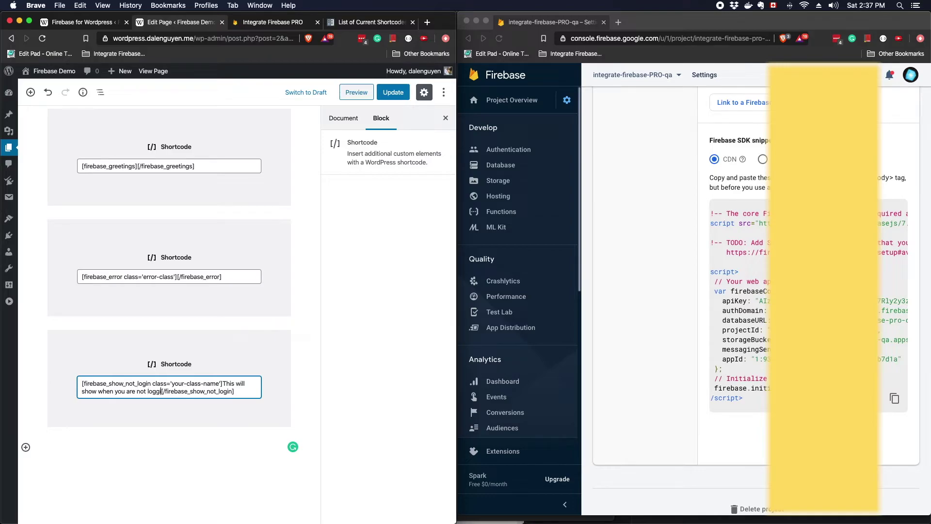
text( in.)
key(BackSpace)
text(!!!)
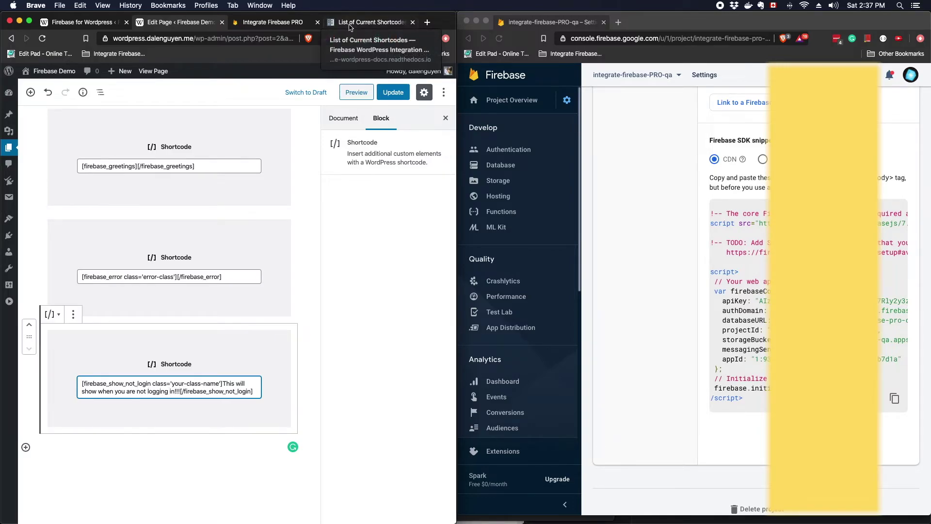
Select the logged-in-users [firebase_show] shortcode line in the docs
click(351, 26)
scroll(300, 276, right, 3)
scroll(301, 233, down, 1)
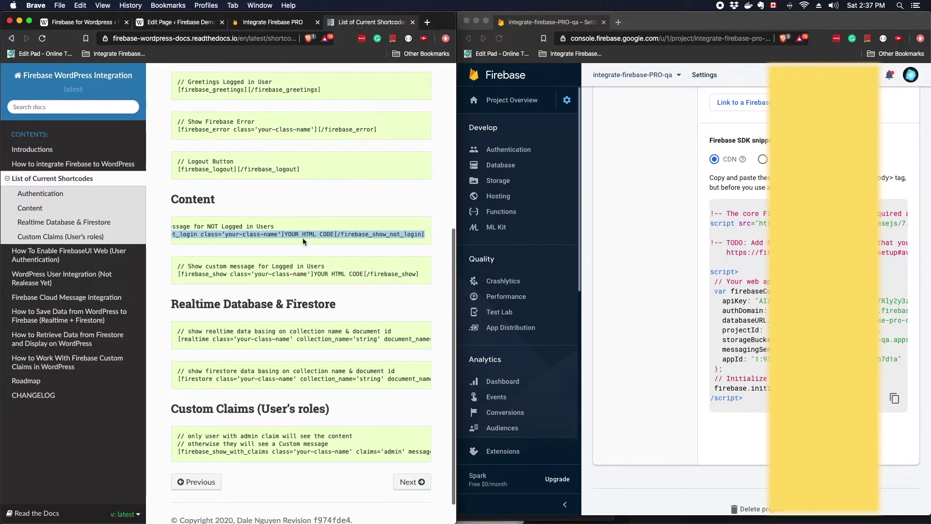
drag(178, 274, 421, 275)
key(super+c)
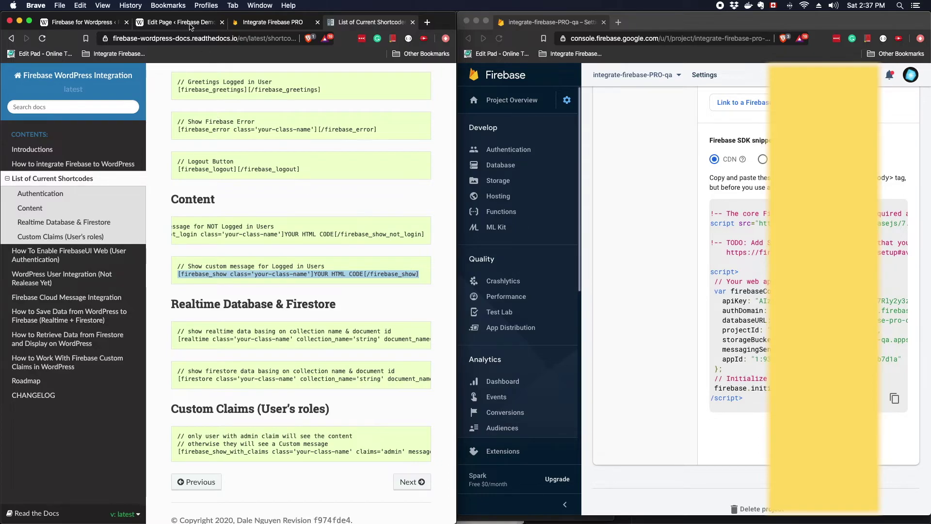
click(190, 27)
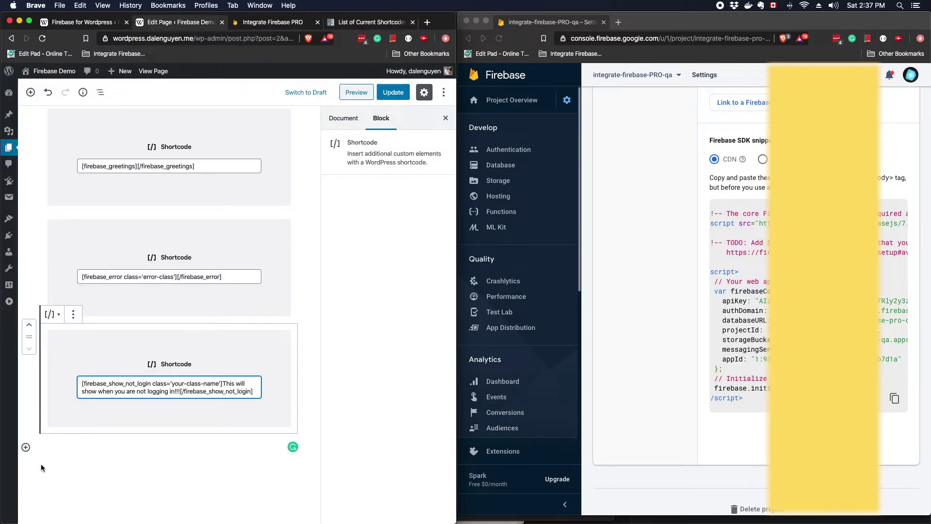
Add a firebase_show block reading 'Only logged in users can see it.' and update the page
click(25, 447)
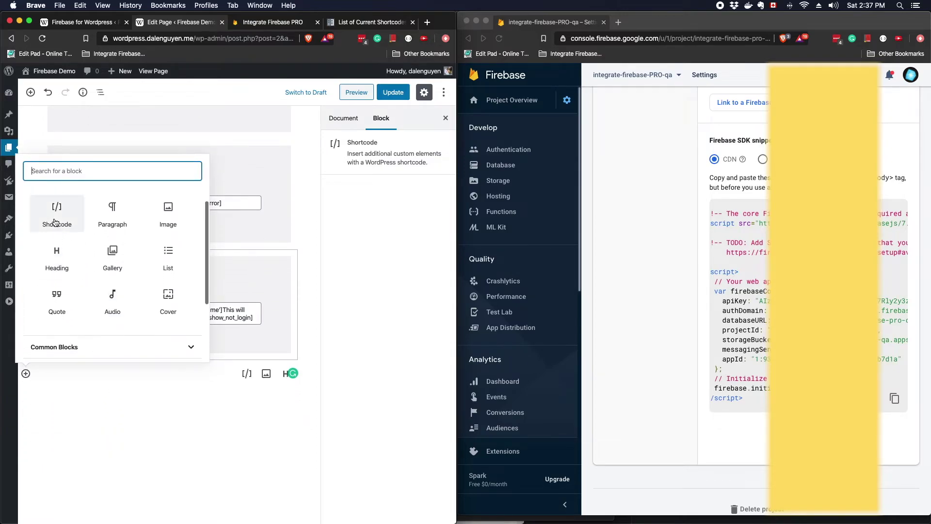
click(55, 219)
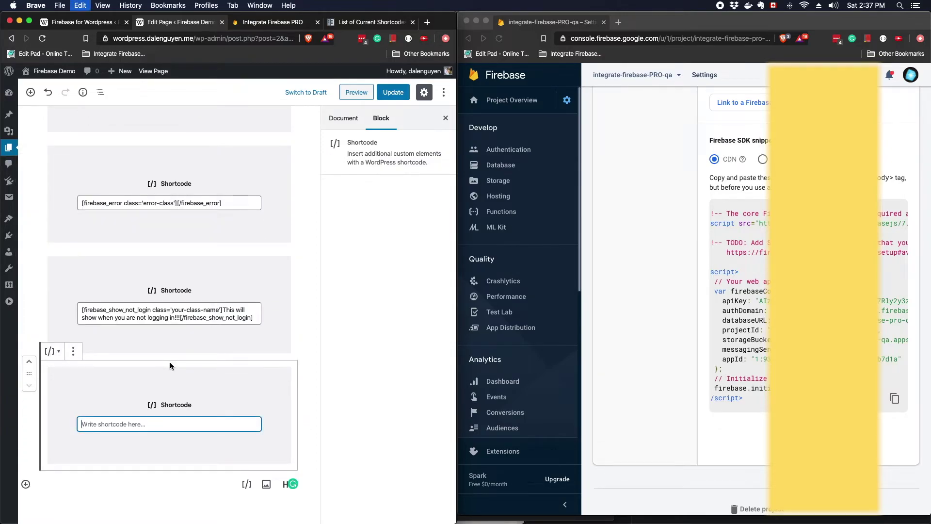
key(super+v)
scroll(170, 362, down, 3)
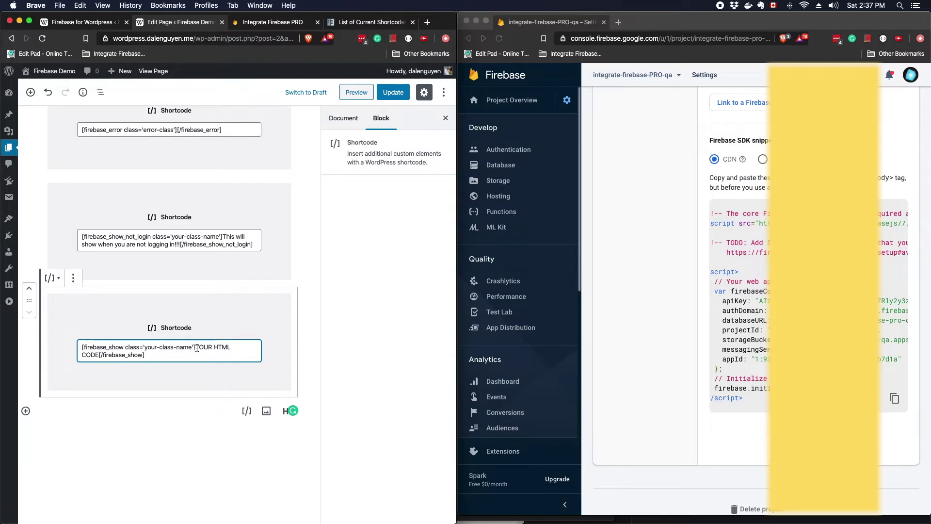
drag(195, 347, 98, 354)
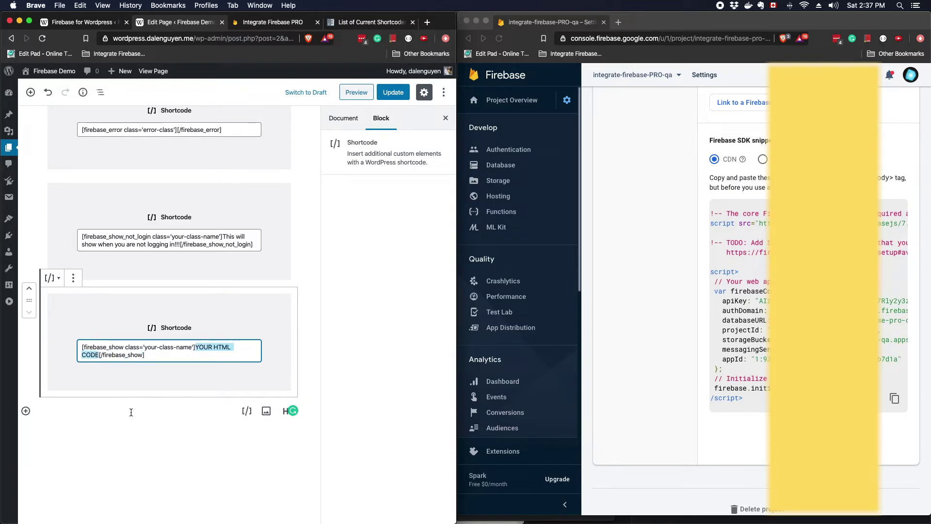
text(Onl)
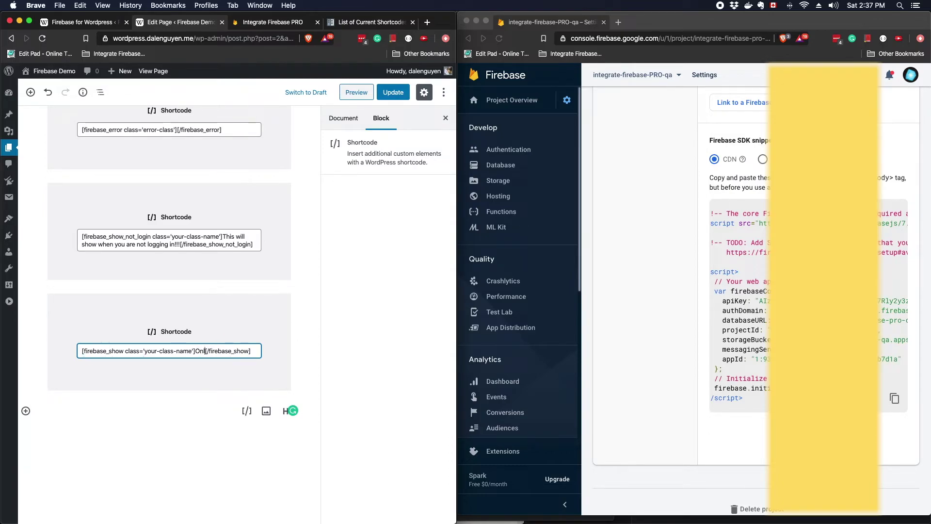
text(y logged in juser)
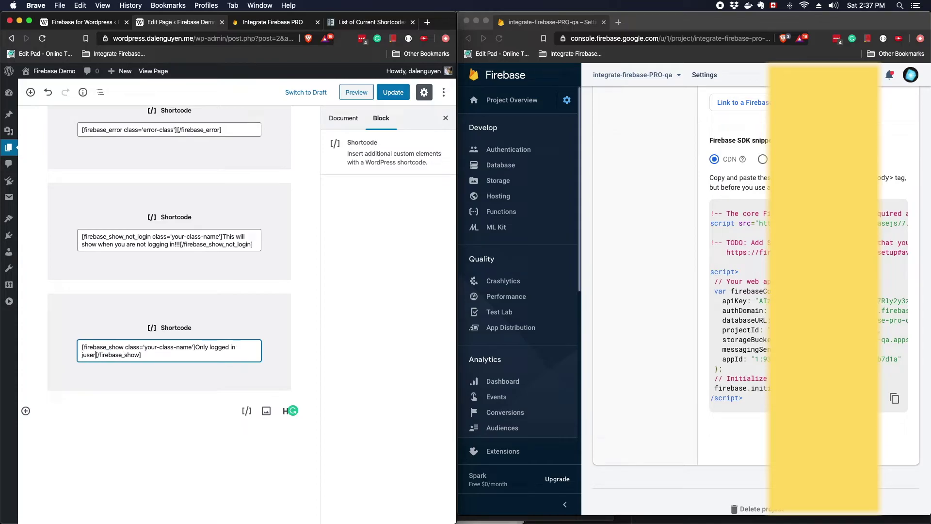
key(BackSpace)
key(BackSpace)
key(BackSpace)
key(BackSpace)
key(BackSpace)
key(BackSpace)
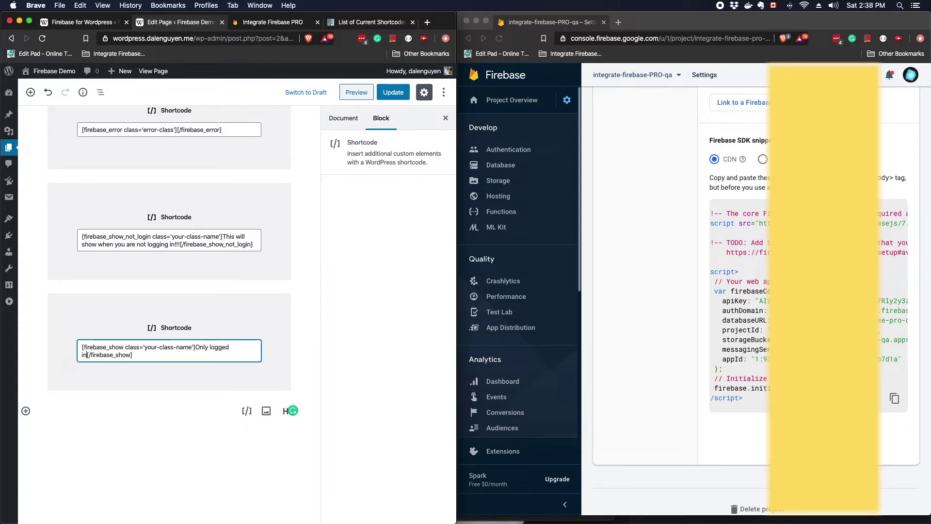
text(users can see it.)
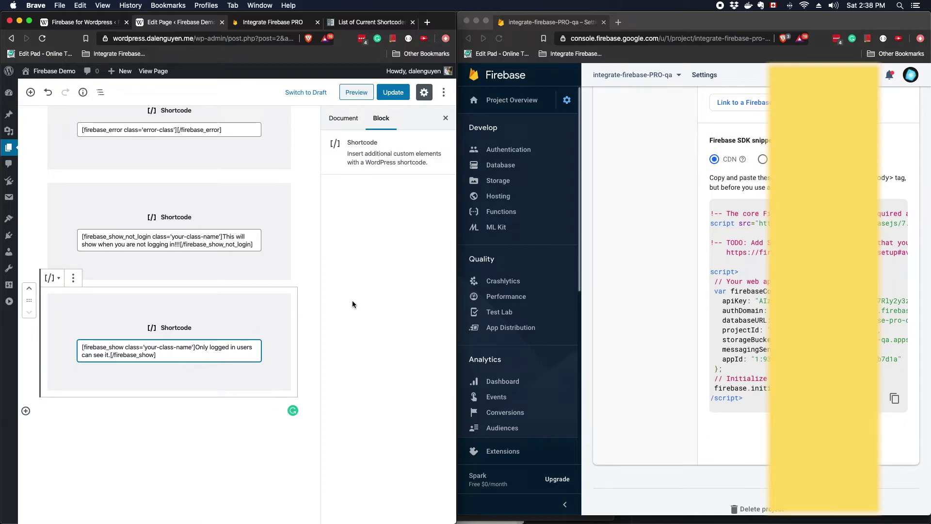
click(391, 93)
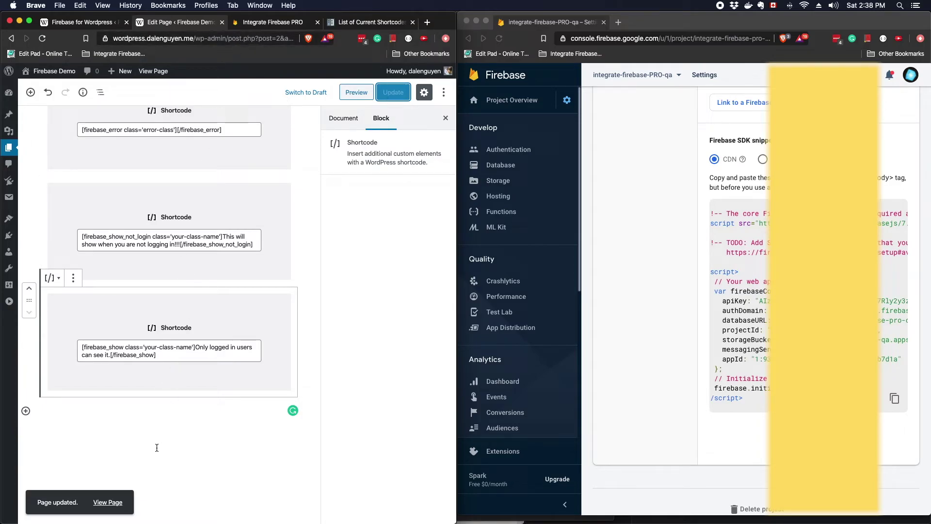
View the published Sign In page and highlight the greeting and logged-in-only message lines
click(114, 504)
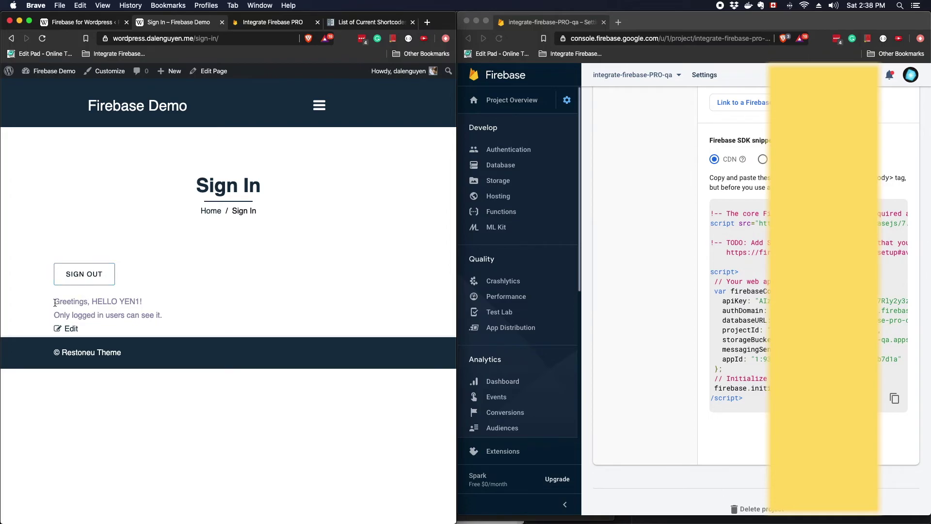
drag(54, 301, 148, 304)
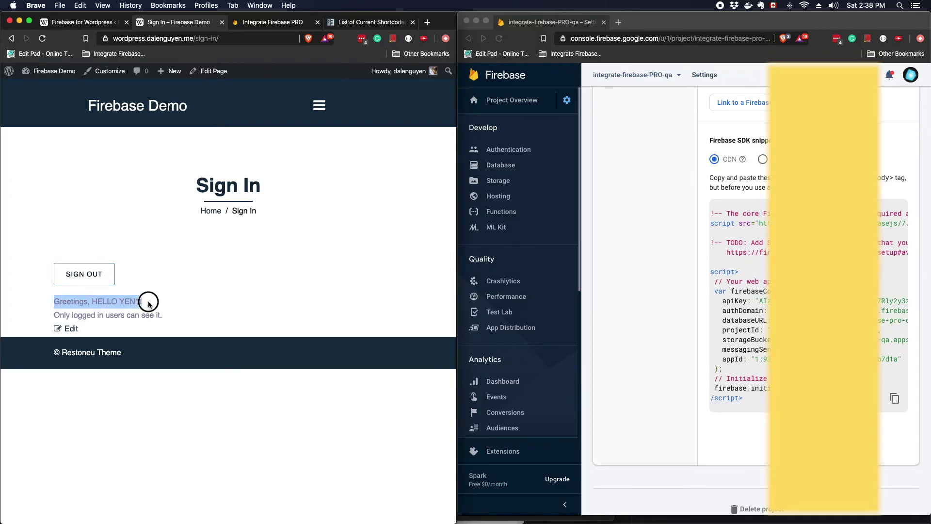
click(145, 302)
drag(54, 301, 118, 303)
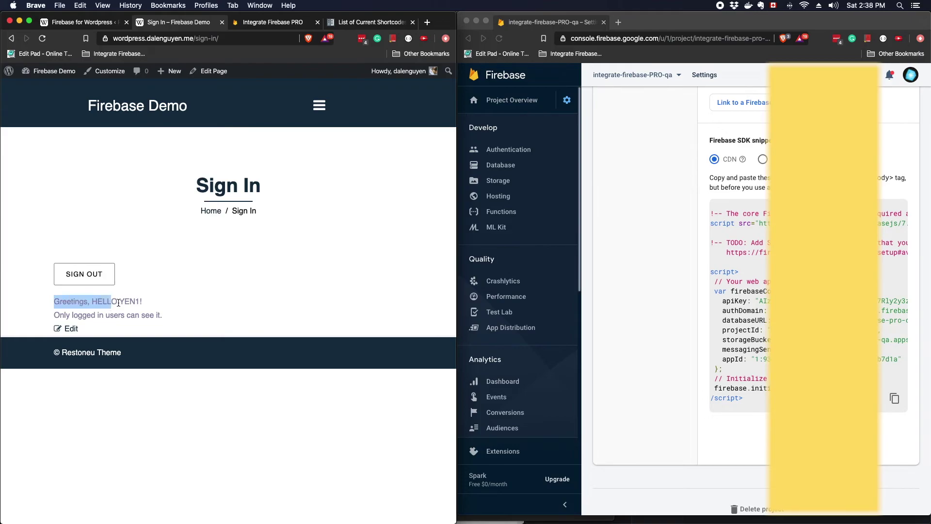
click(118, 303)
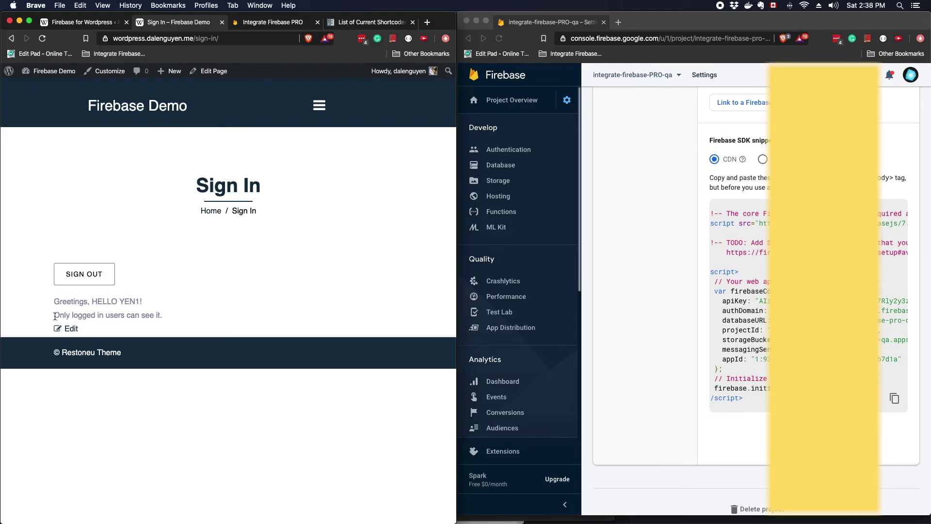
drag(55, 316, 184, 317)
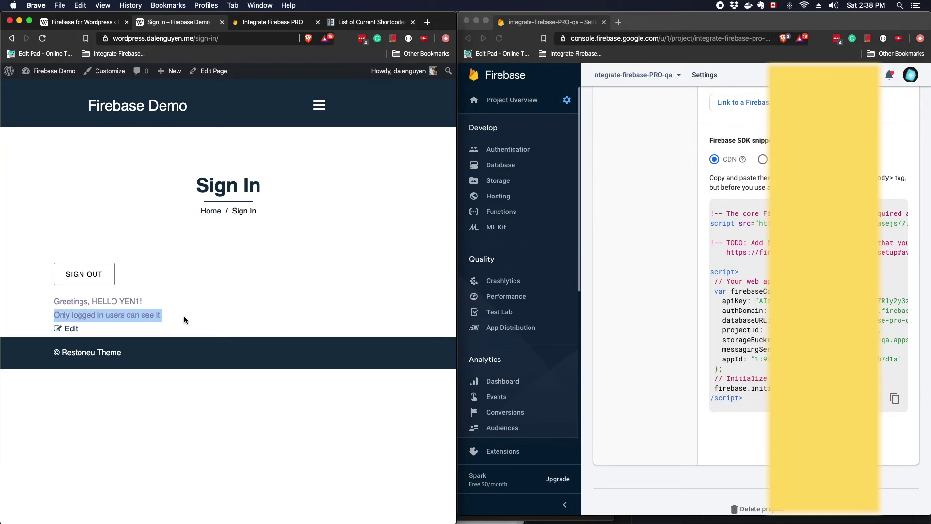
click(176, 313)
drag(174, 315, 55, 312)
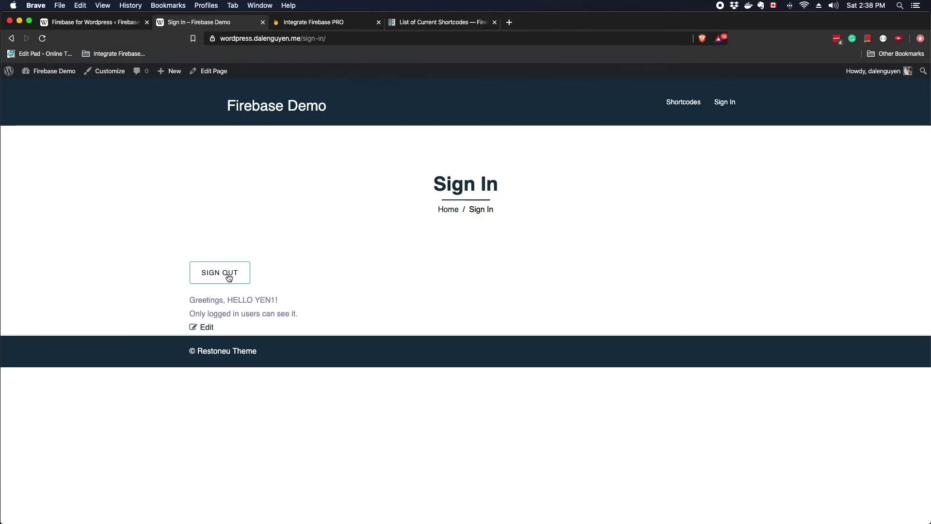
Sign out and highlight the 'This will show when you are not logging in!!!' message
click(229, 274)
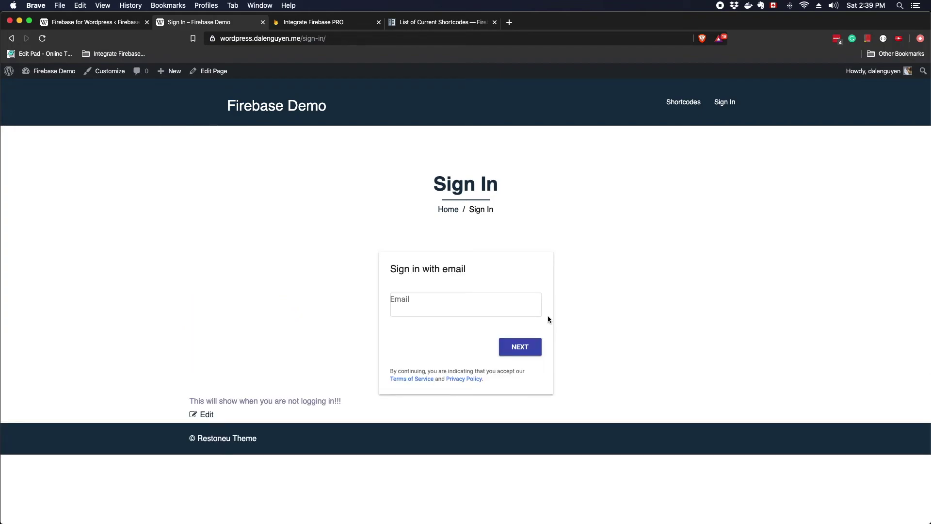
drag(341, 401, 189, 399)
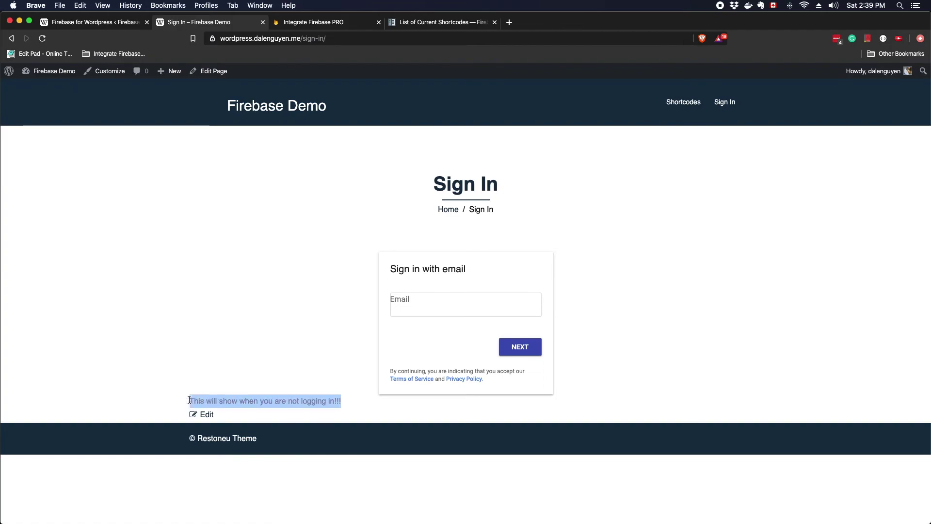
click(358, 406)
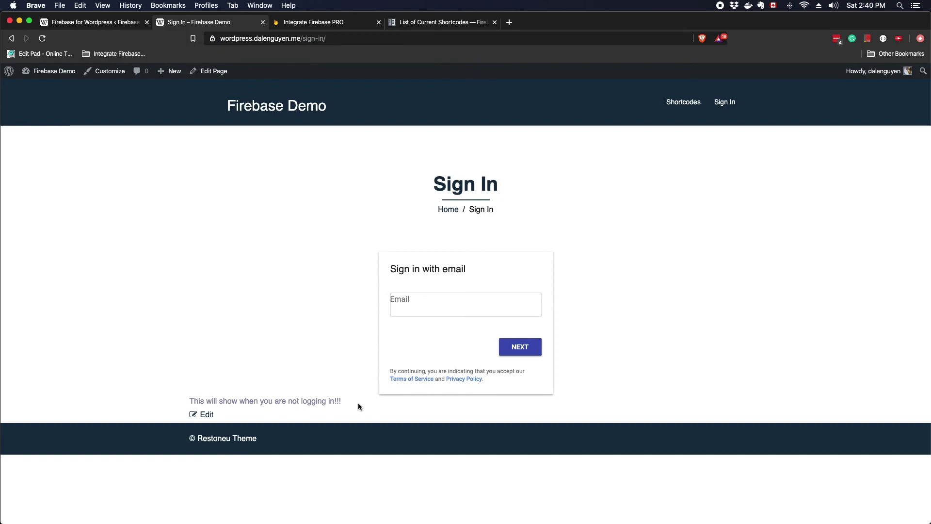
Sign back in through the Firebase email form with the account's email and password
click(434, 302)
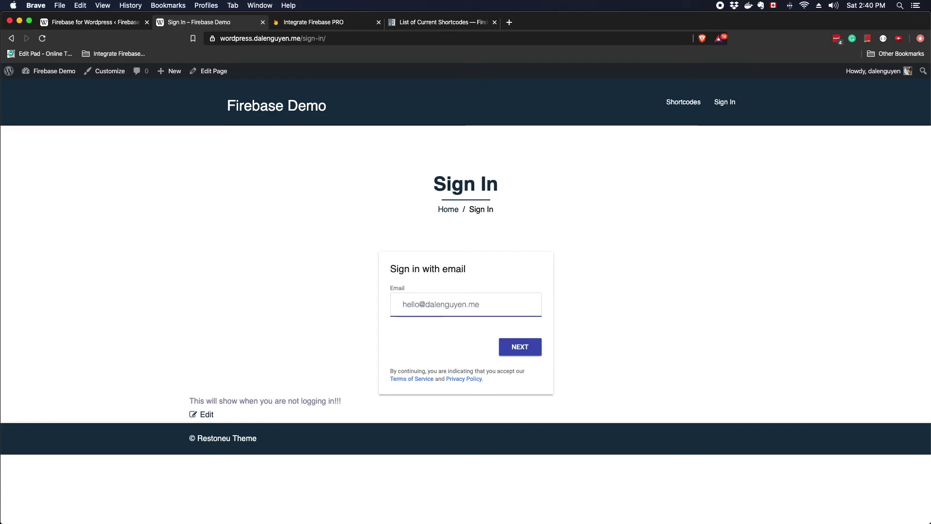
key(Return)
text(123456)
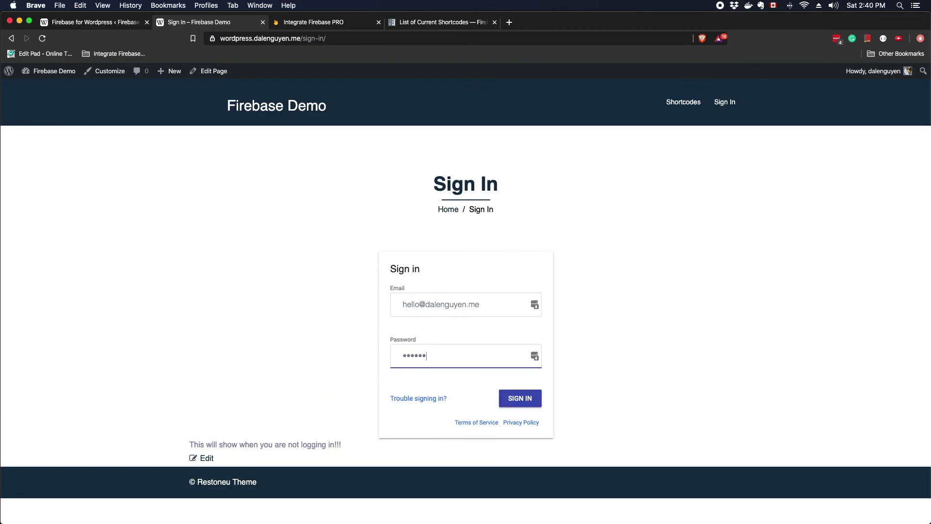
key(Return)
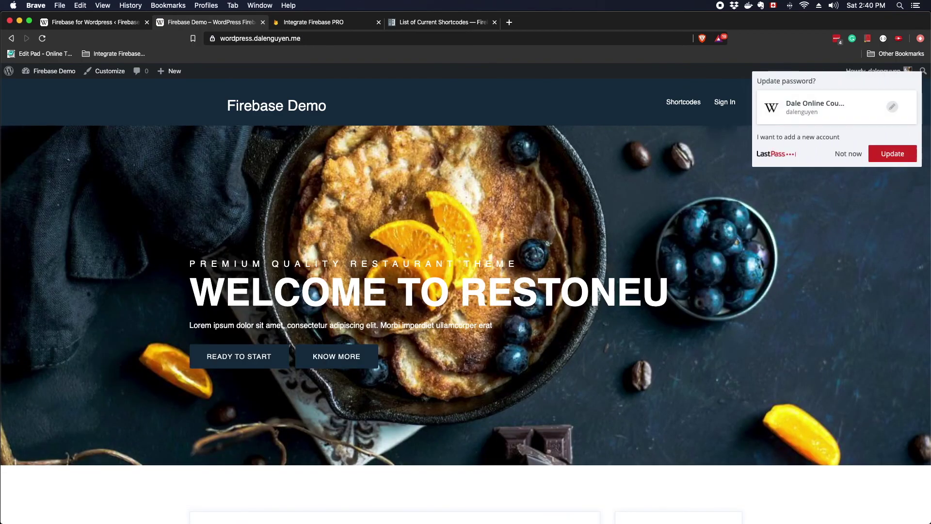
Dismiss the password prompt, reload the Sign In page's logged-in message, then return to Firebase Settings
click(844, 157)
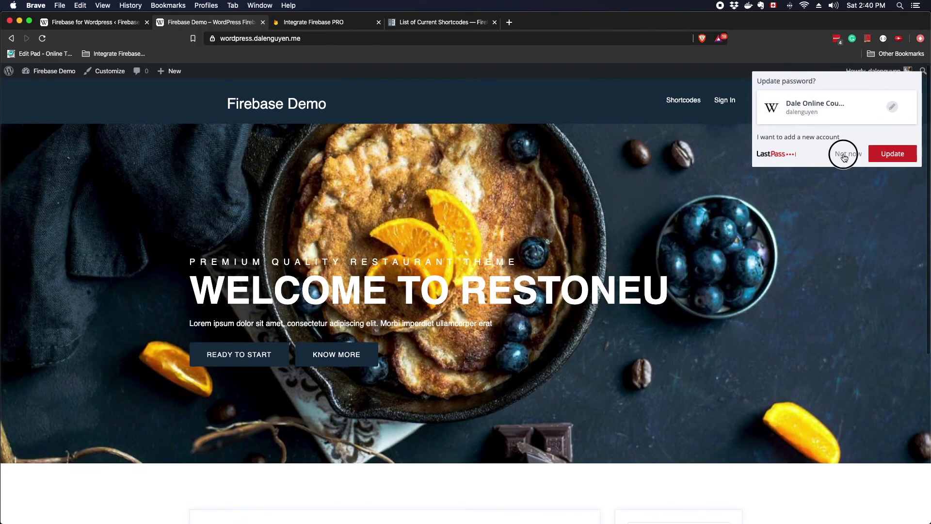
click(722, 103)
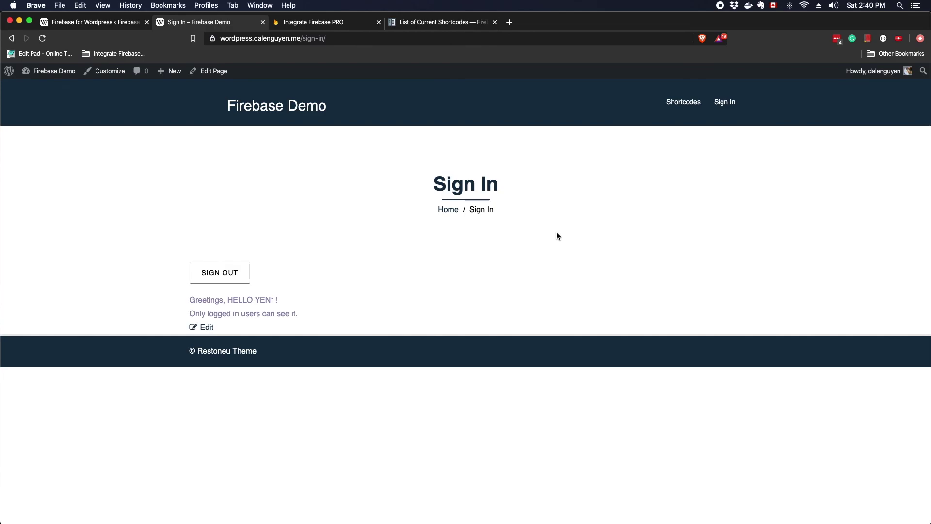
click(92, 21)
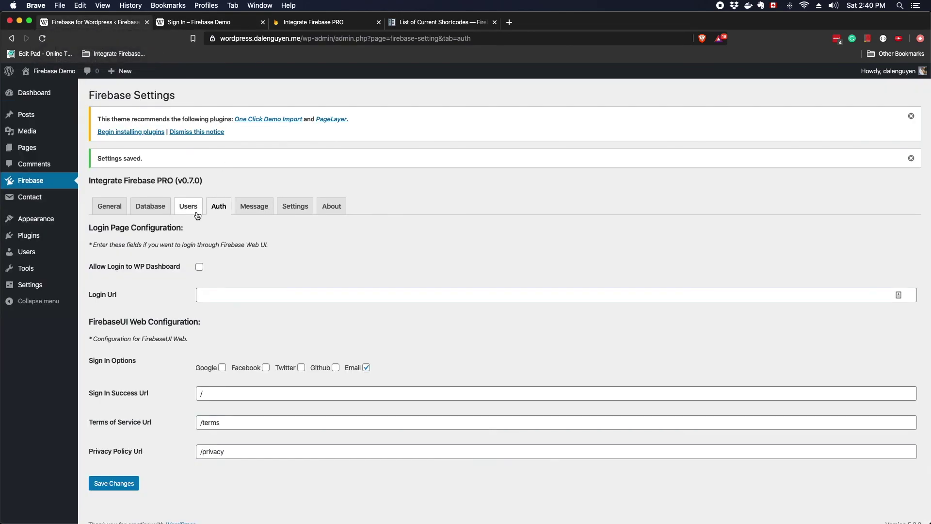
click(109, 206)
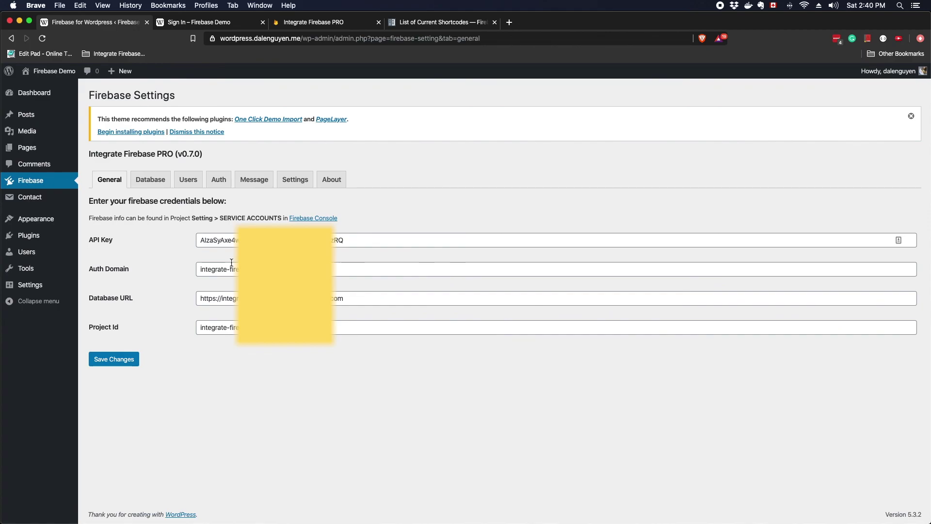
click(219, 181)
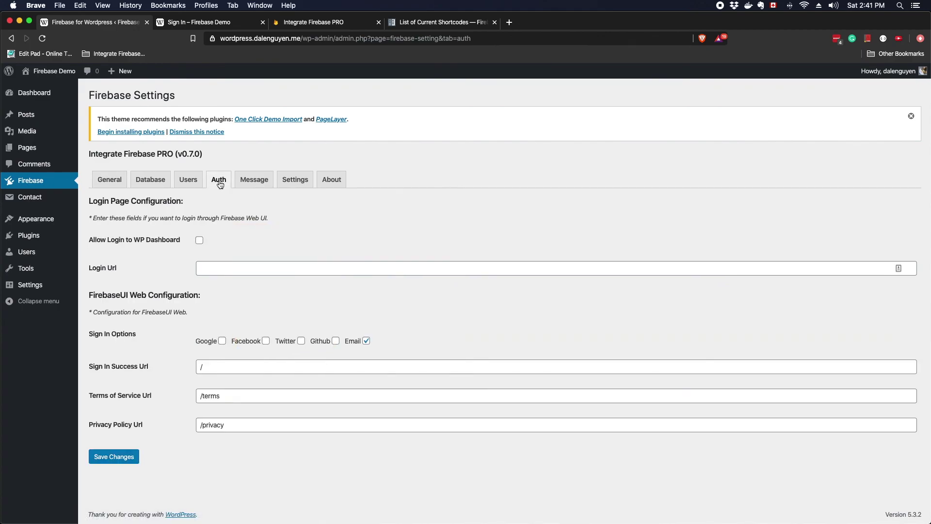